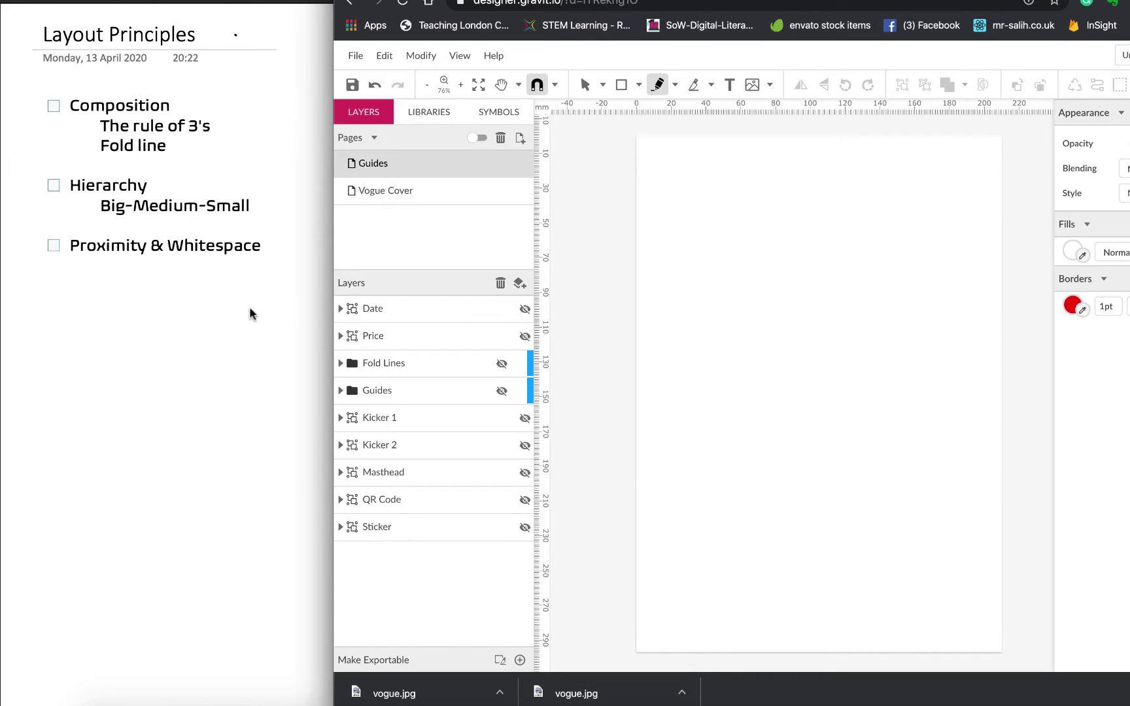
- Turn on the Guides group's visibility so the rule-of-thirds grid spans the blank page
click(341, 390)
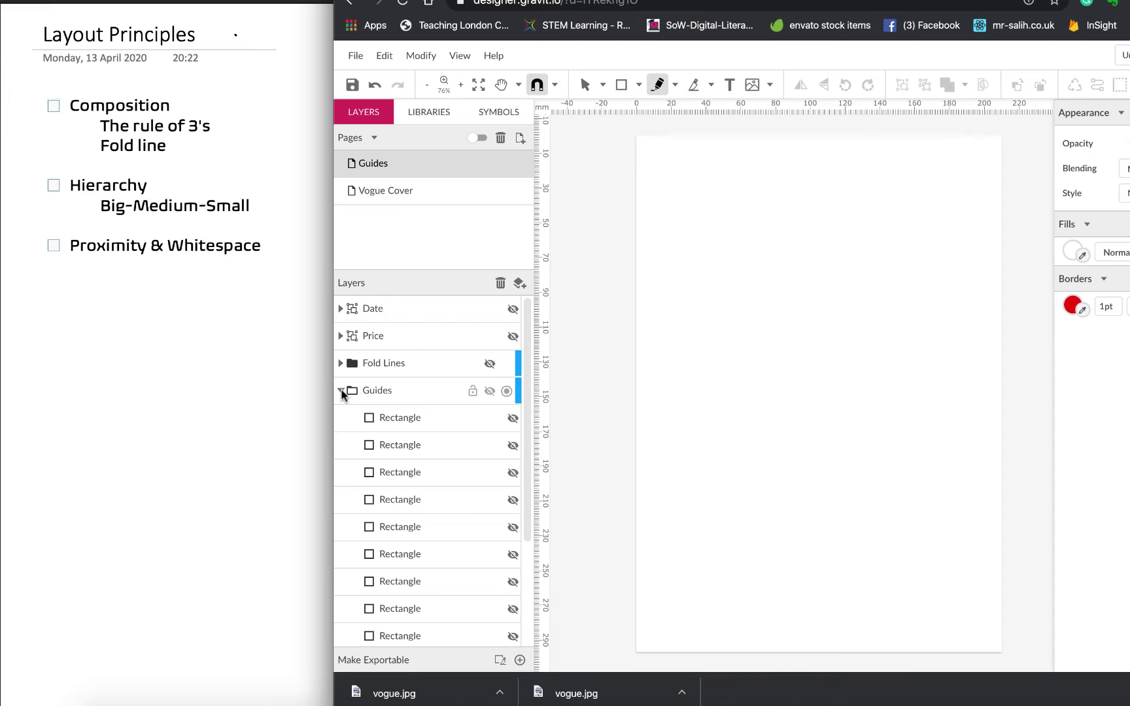
click(489, 391)
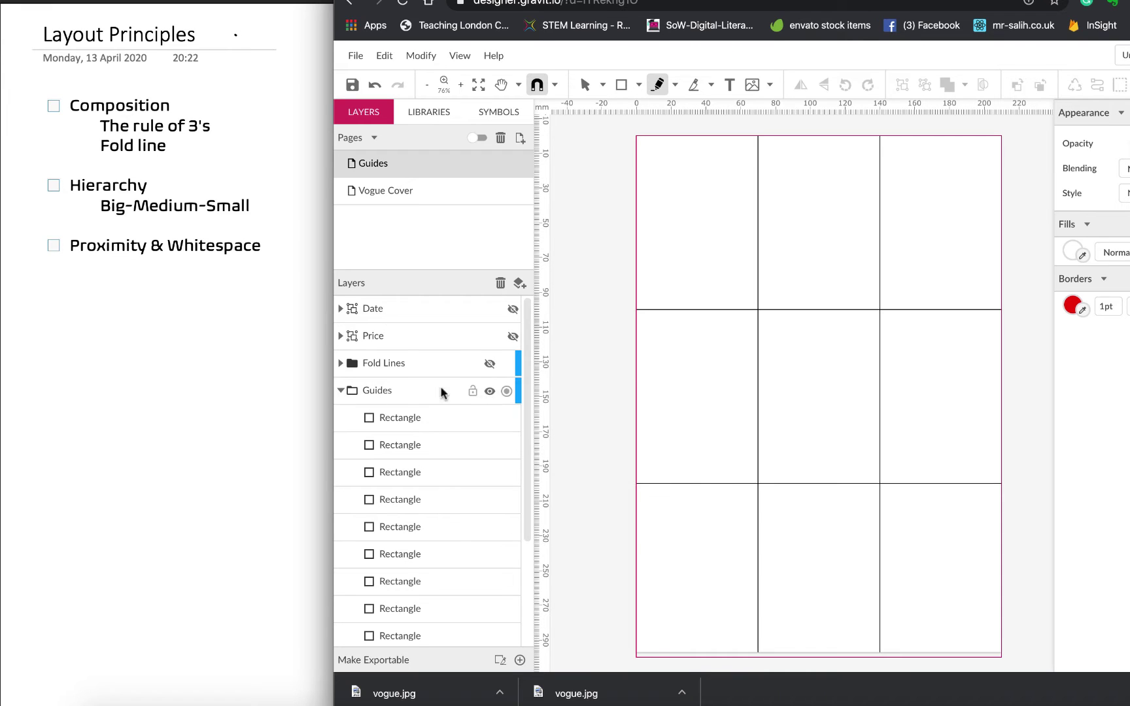
click(341, 390)
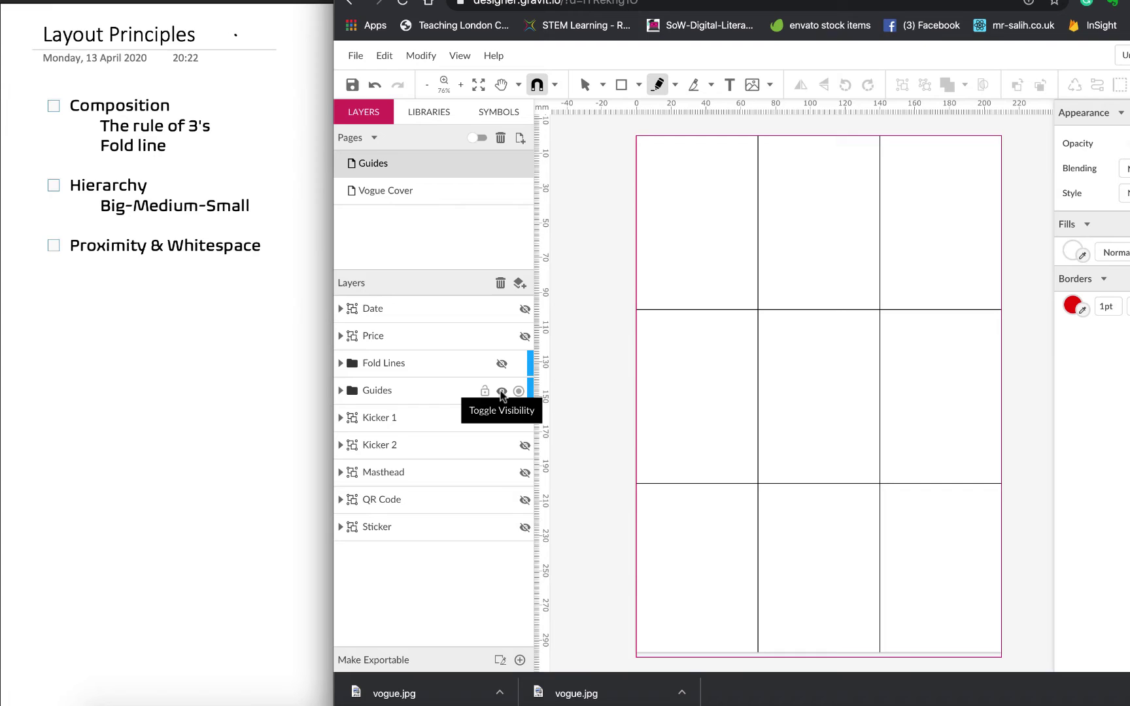
- Keep the Guides grid visible and turn on the red Fold Lines layer
click(502, 392)
click(501, 392)
click(502, 363)
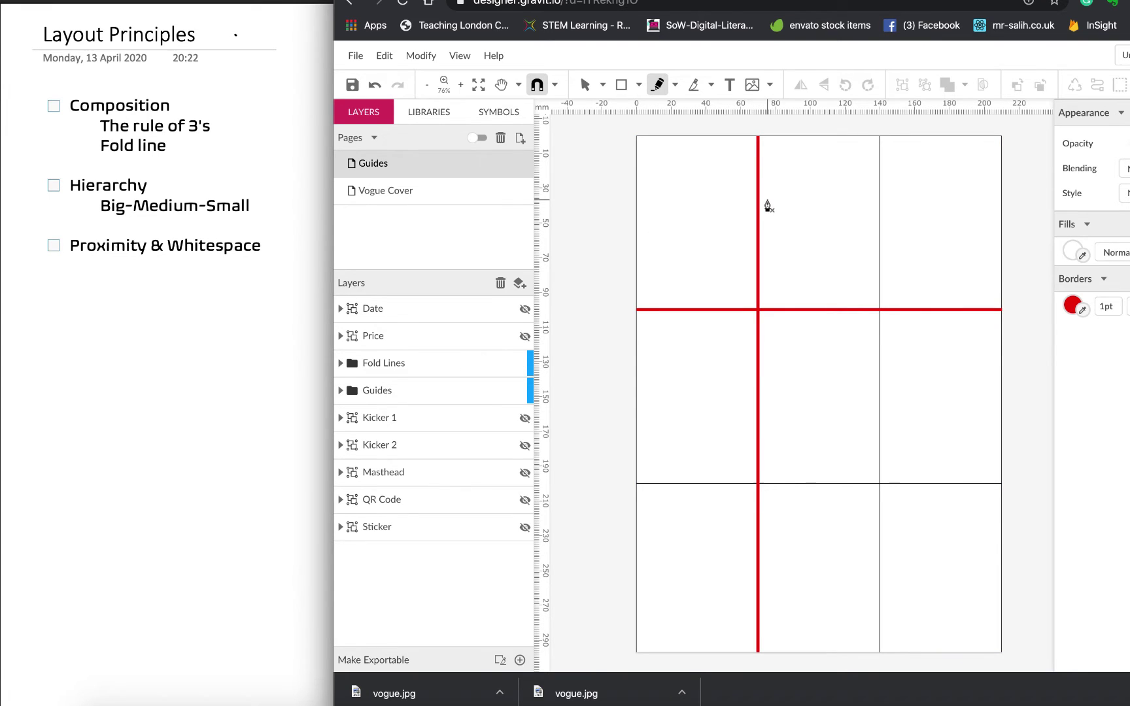
- Draw a trial rectangle, move and stretch it to the right edge, then delete it
click(623, 90)
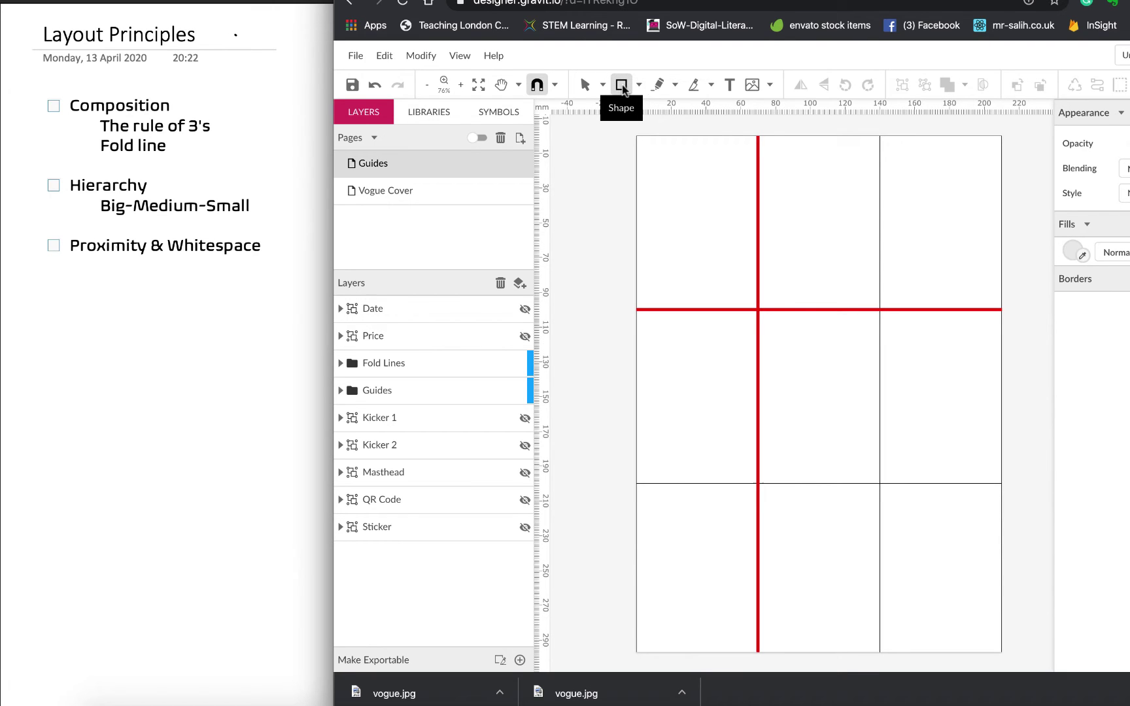
drag(761, 134, 1046, 652)
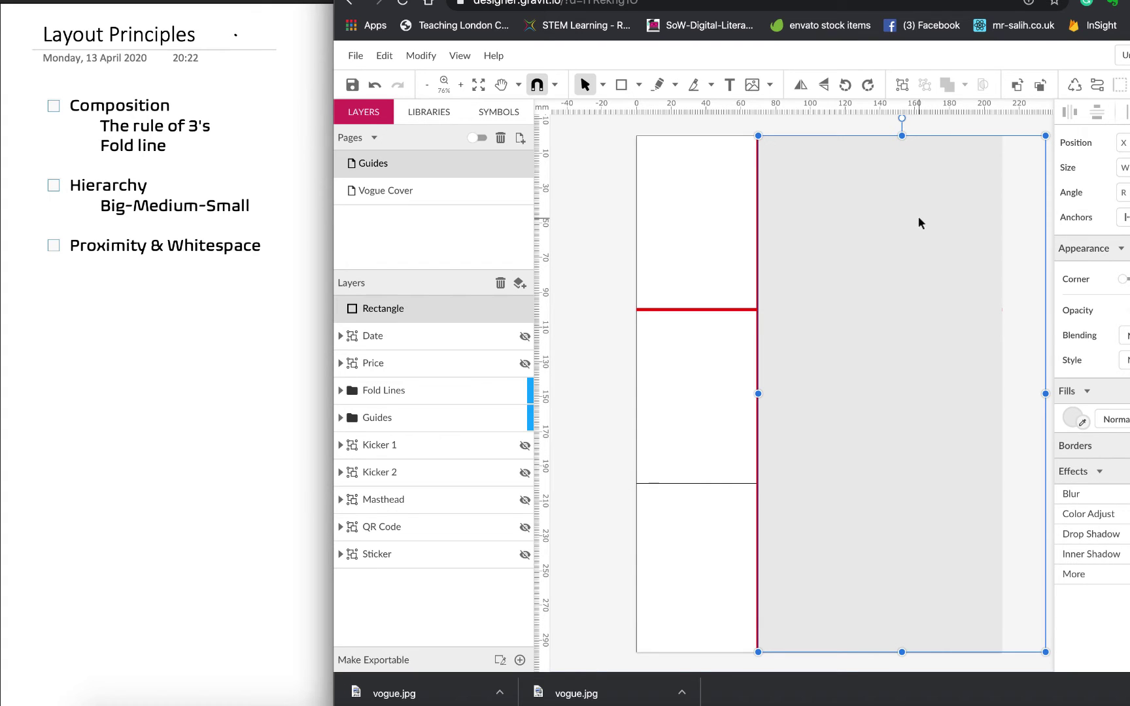
drag(918, 219, 797, 390)
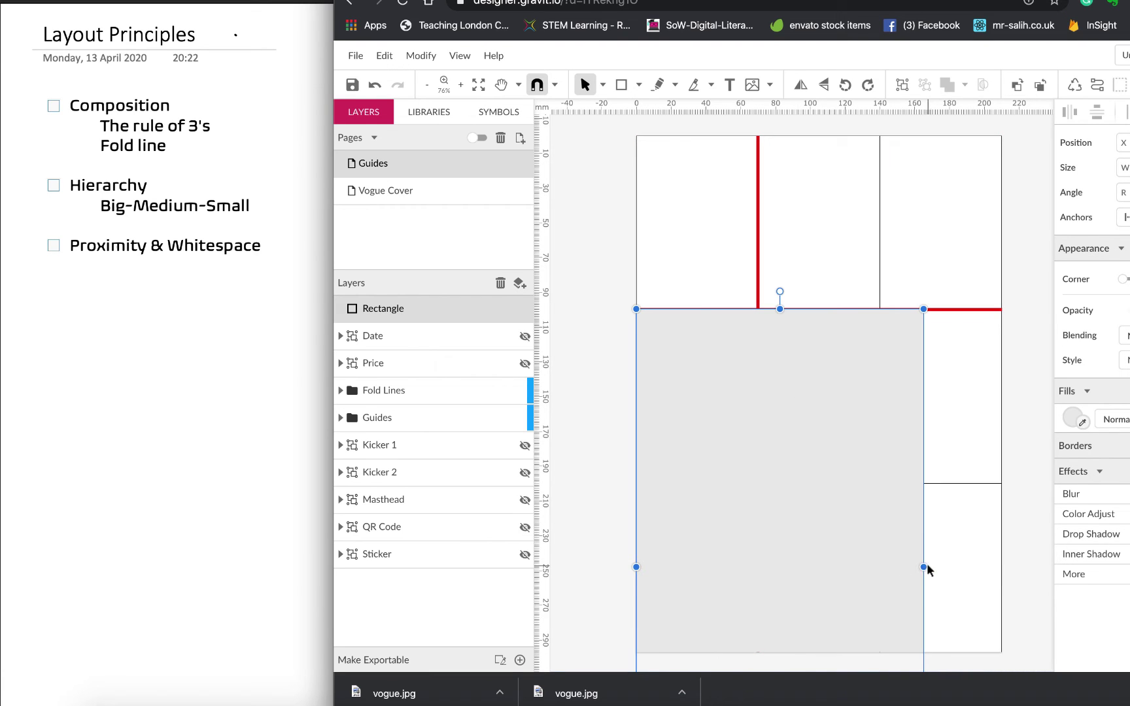
drag(924, 566, 1002, 565)
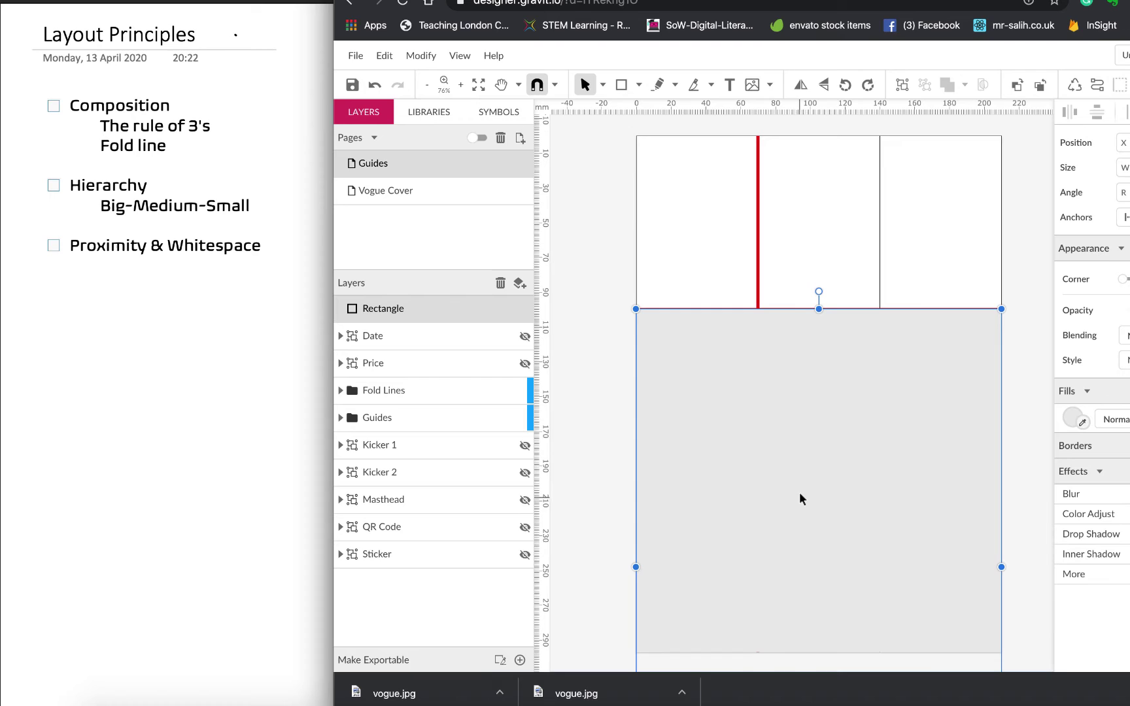
key(Delete)
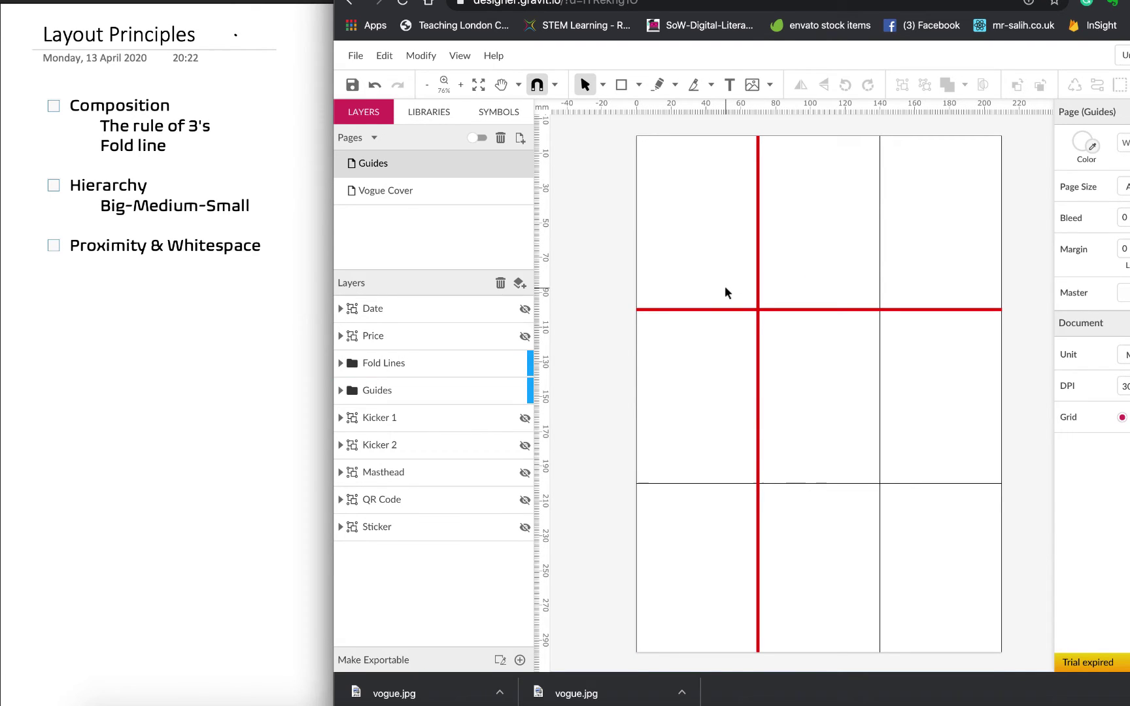
- Draw a grey rectangle from the page's top-left corner to where the fold lines cross
click(621, 85)
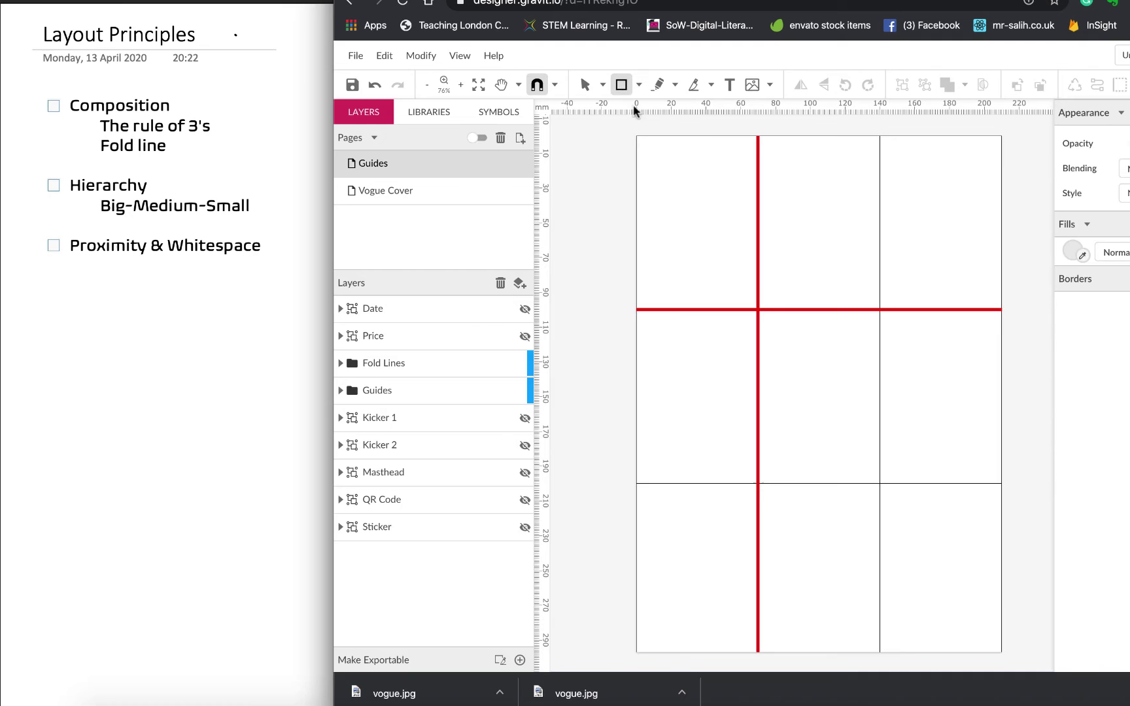
drag(634, 134, 695, 199)
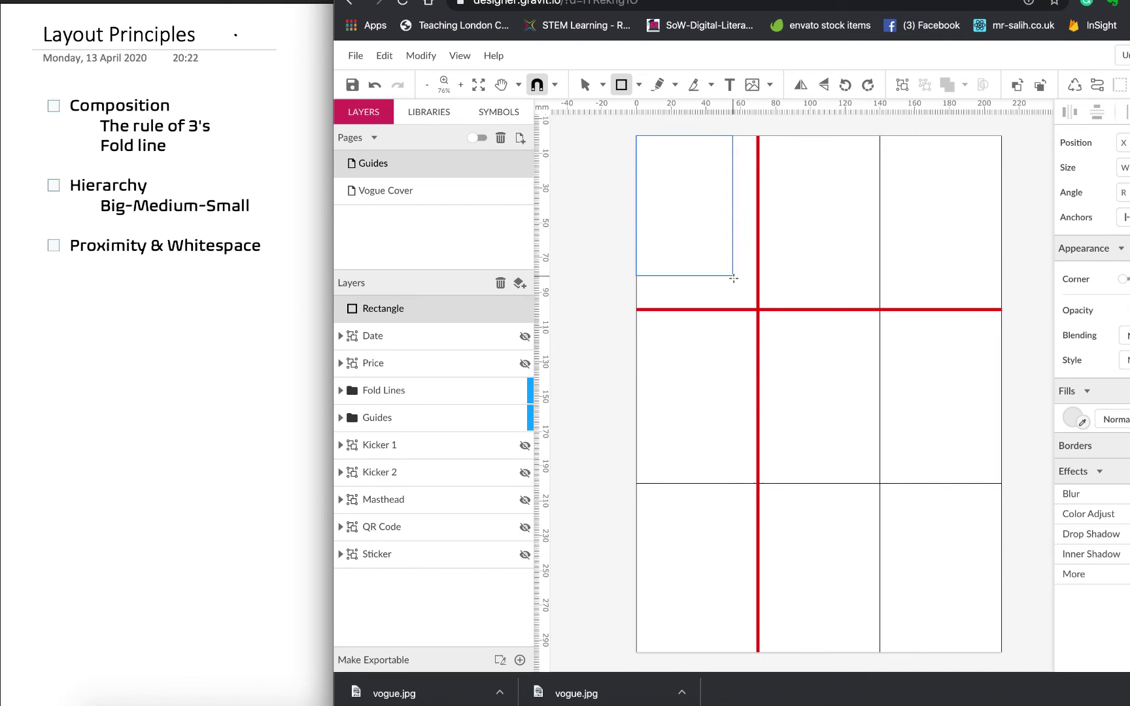
drag(733, 278, 759, 311)
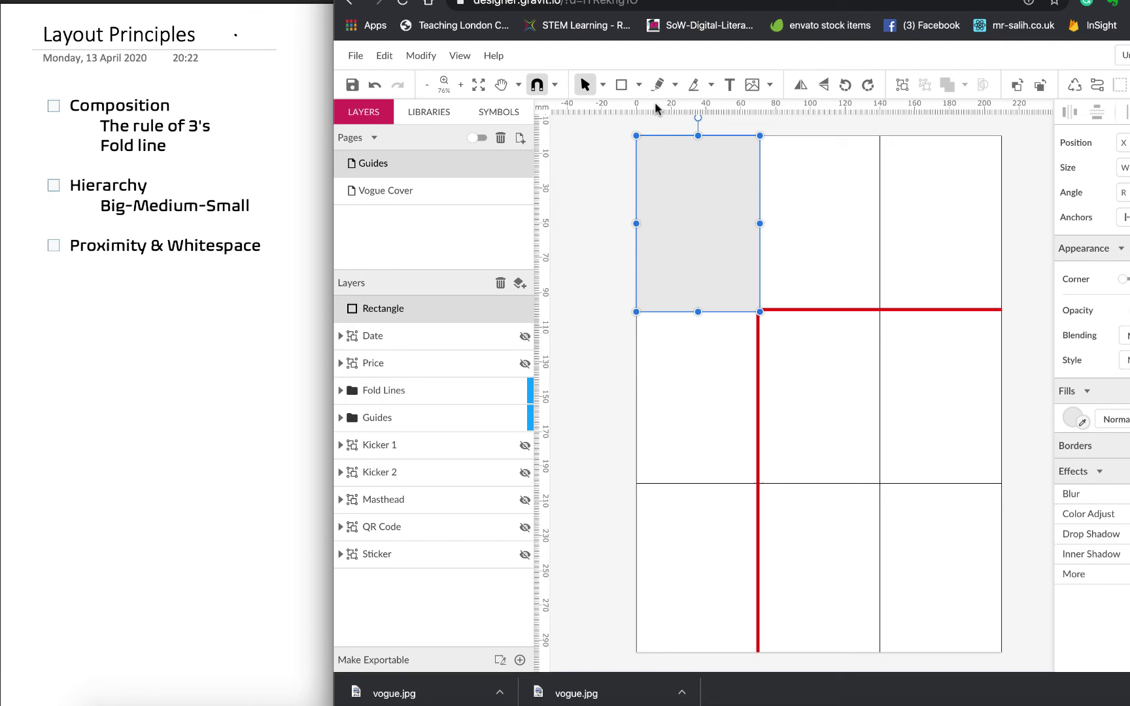
- Draw a yellow rectangle across the top-right two grid cells
click(621, 84)
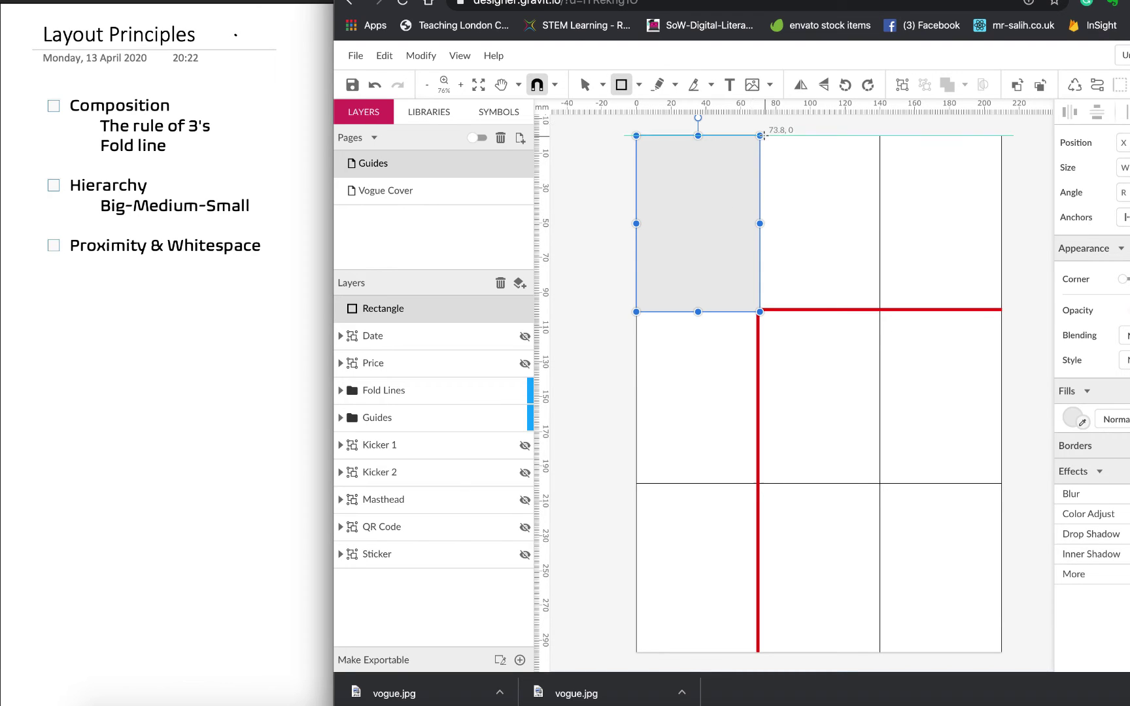
mouse_move(762, 136)
mouse_down()
mouse_move(983, 285)
mouse_move(1000, 311)
mouse_up()
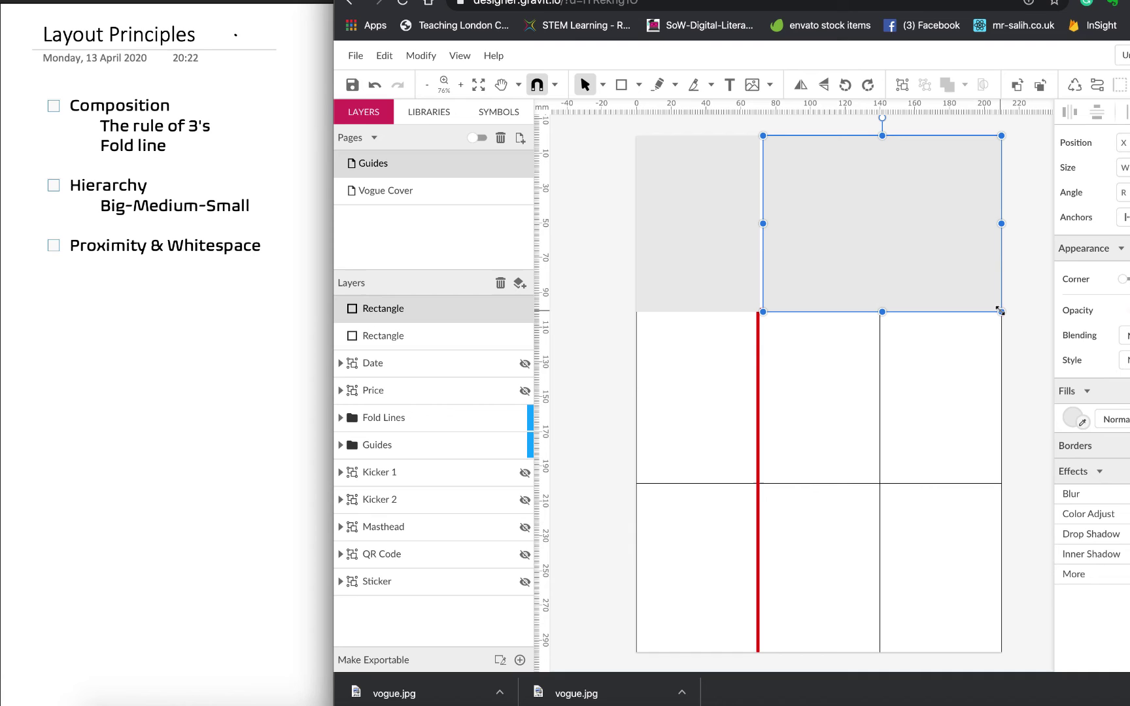
click(1073, 418)
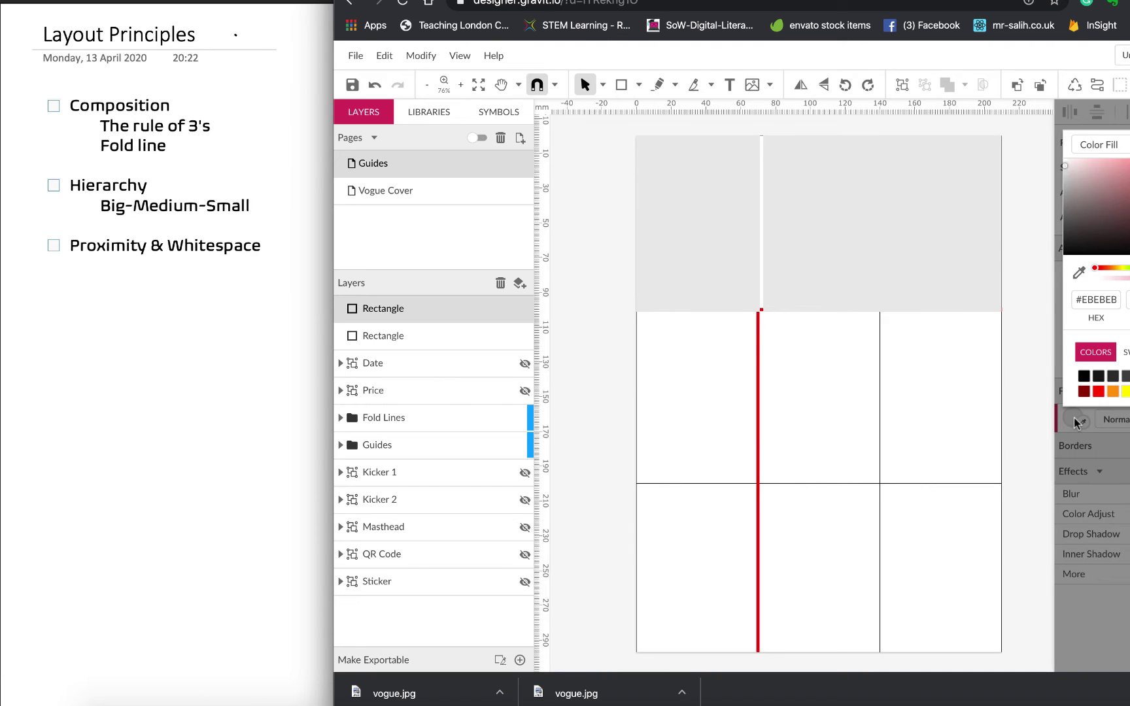
click(1125, 392)
click(723, 249)
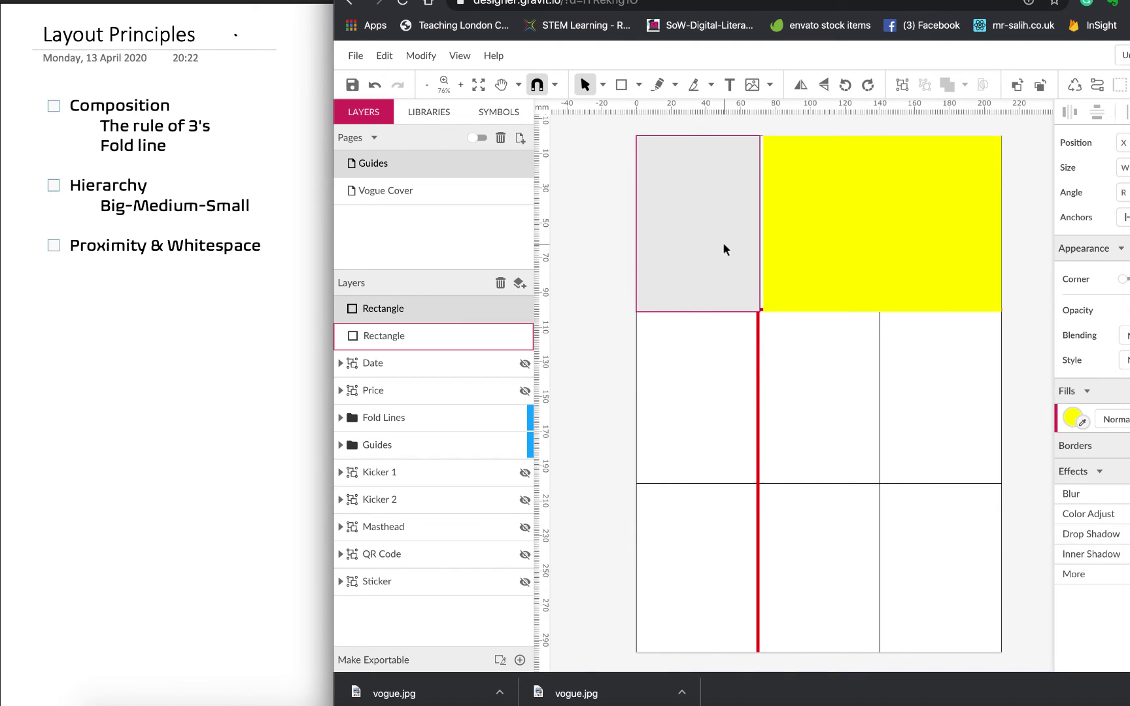
- Recolour the grey top-left rectangle red
click(724, 245)
click(1073, 418)
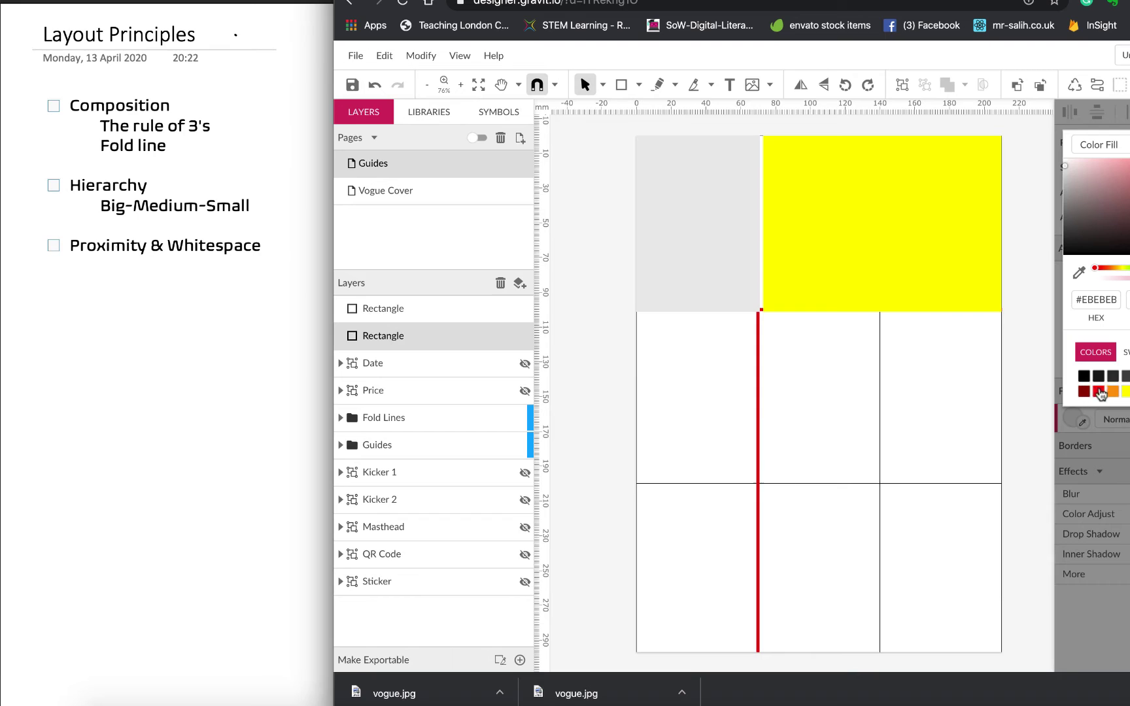
click(1099, 391)
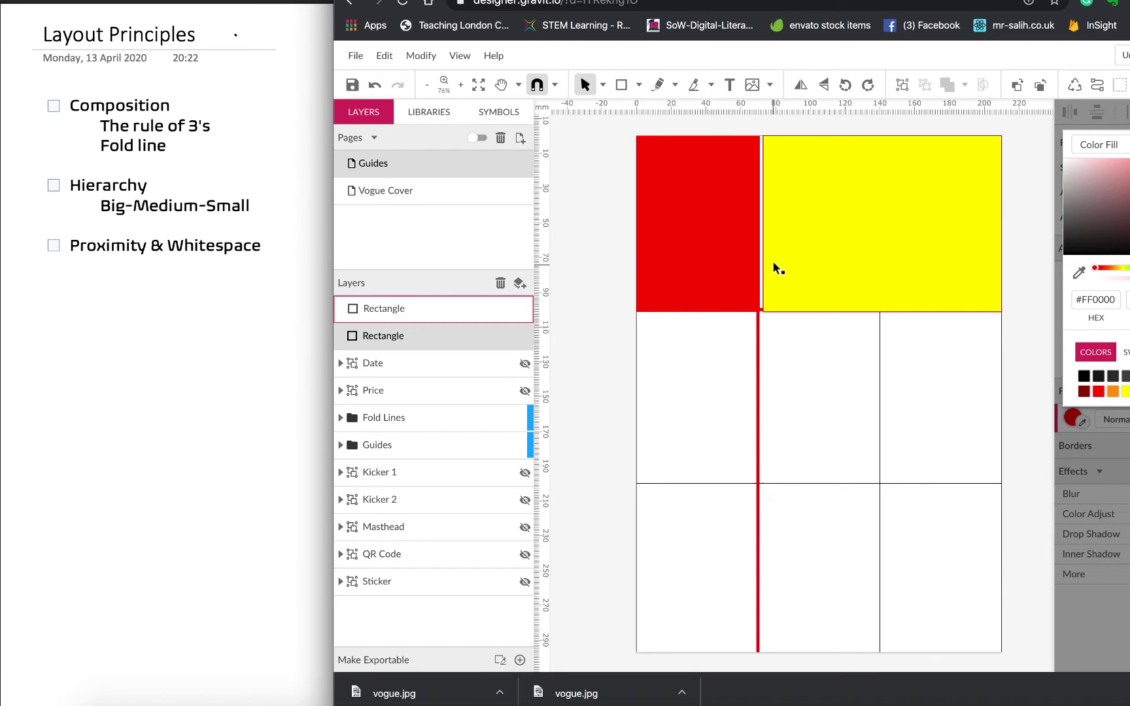
- Duplicate the yellow rectangle into a first-column strip reaching the page bottom
click(887, 242)
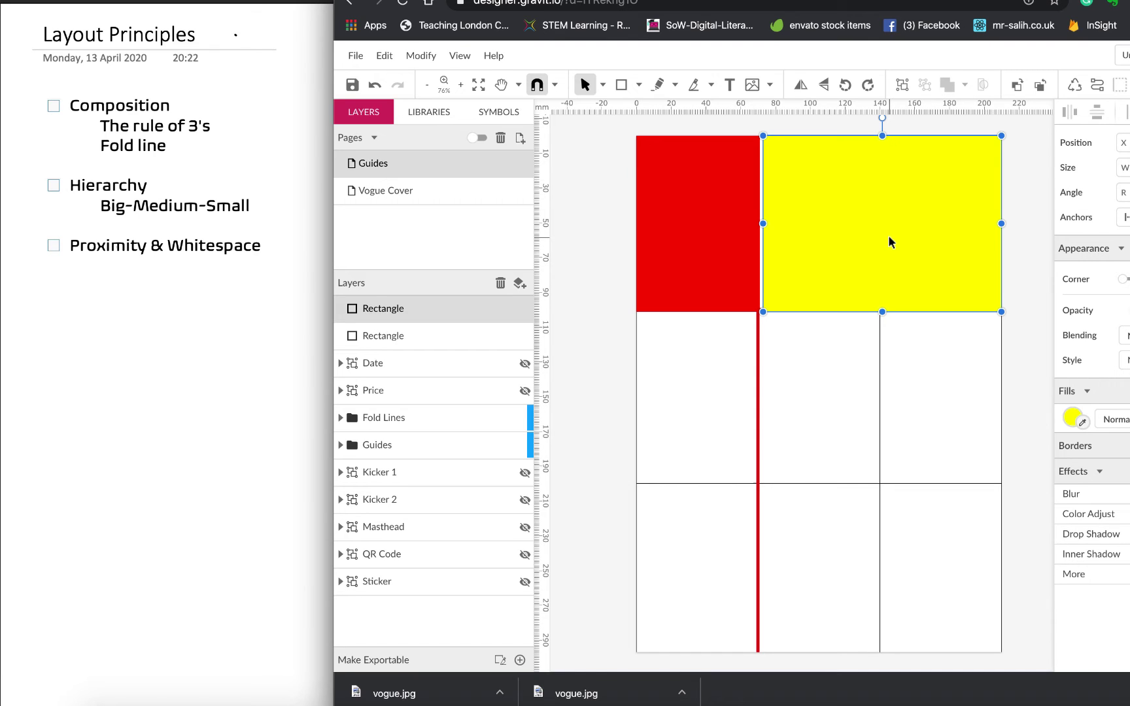
drag(882, 230, 757, 412)
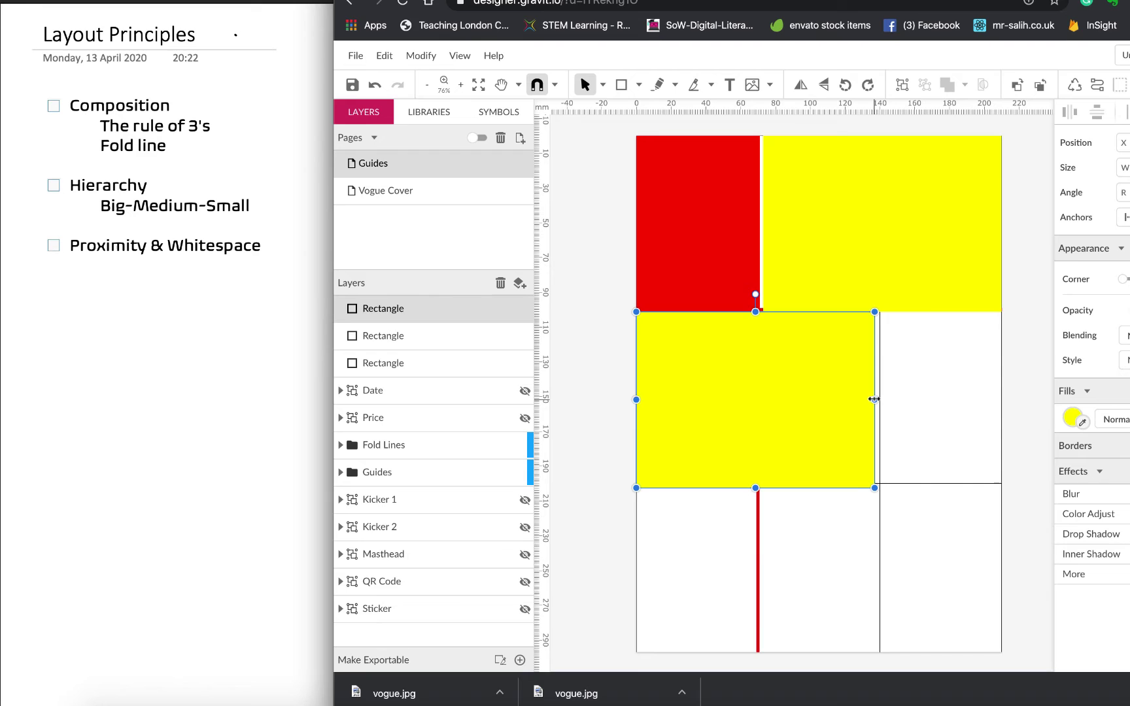
drag(875, 400, 758, 415)
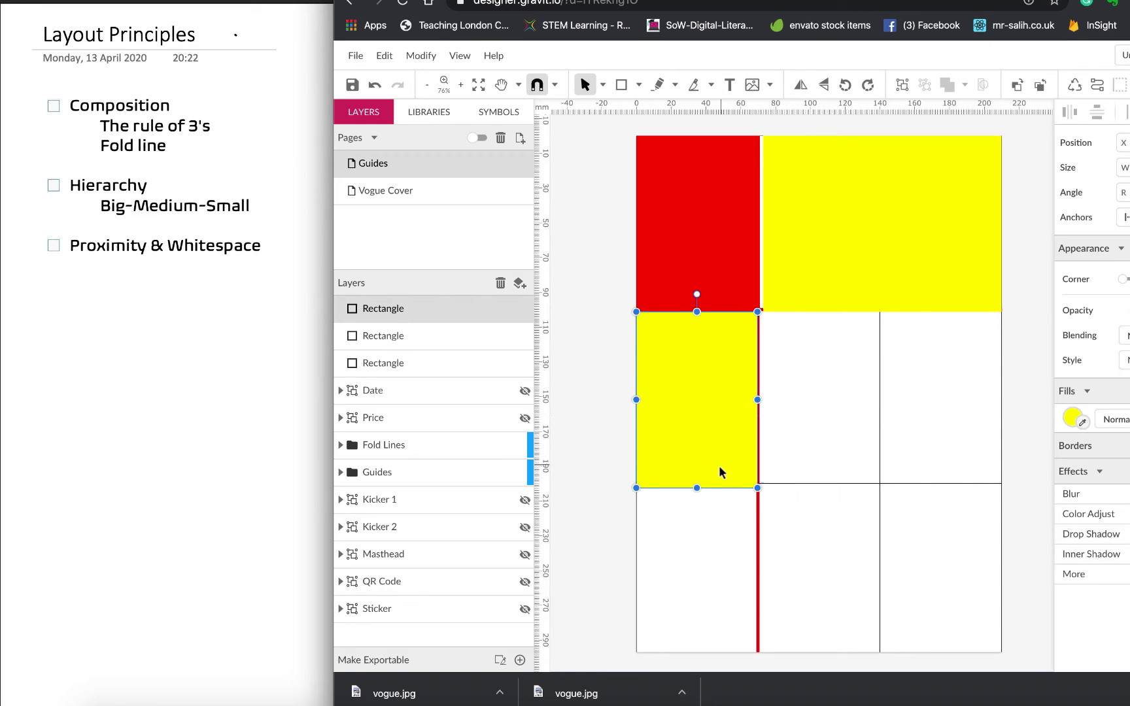
drag(697, 487, 699, 652)
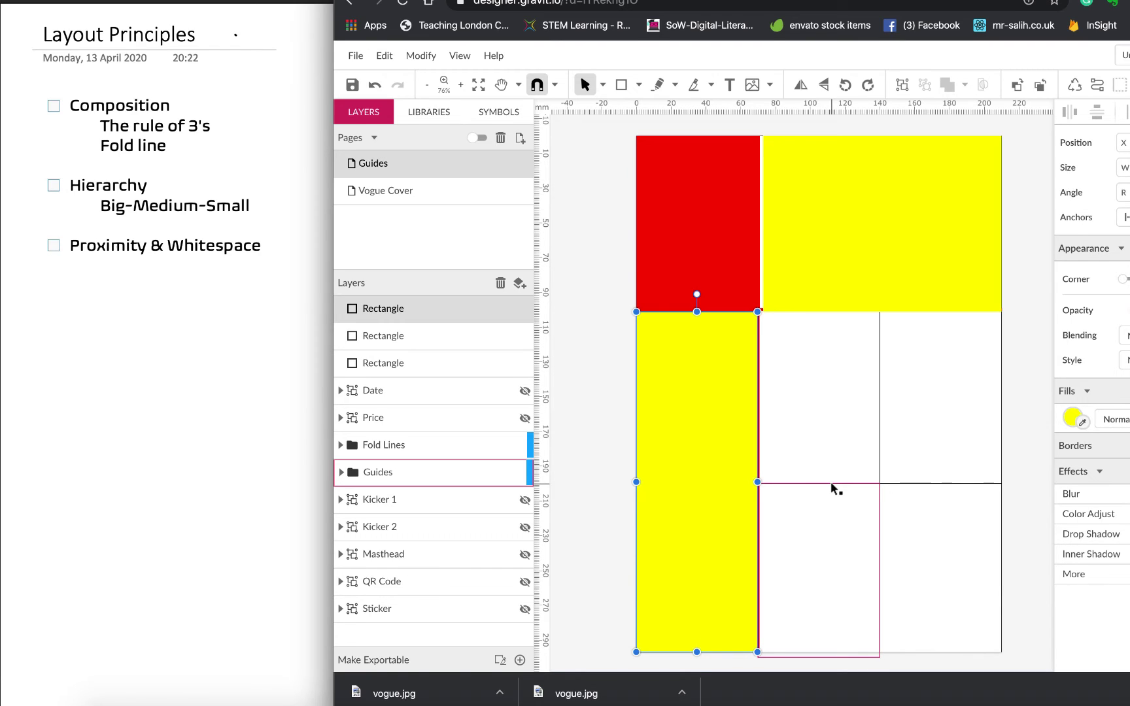
- Delete the tall yellow, wide yellow and red rectangles from the page
click(698, 293)
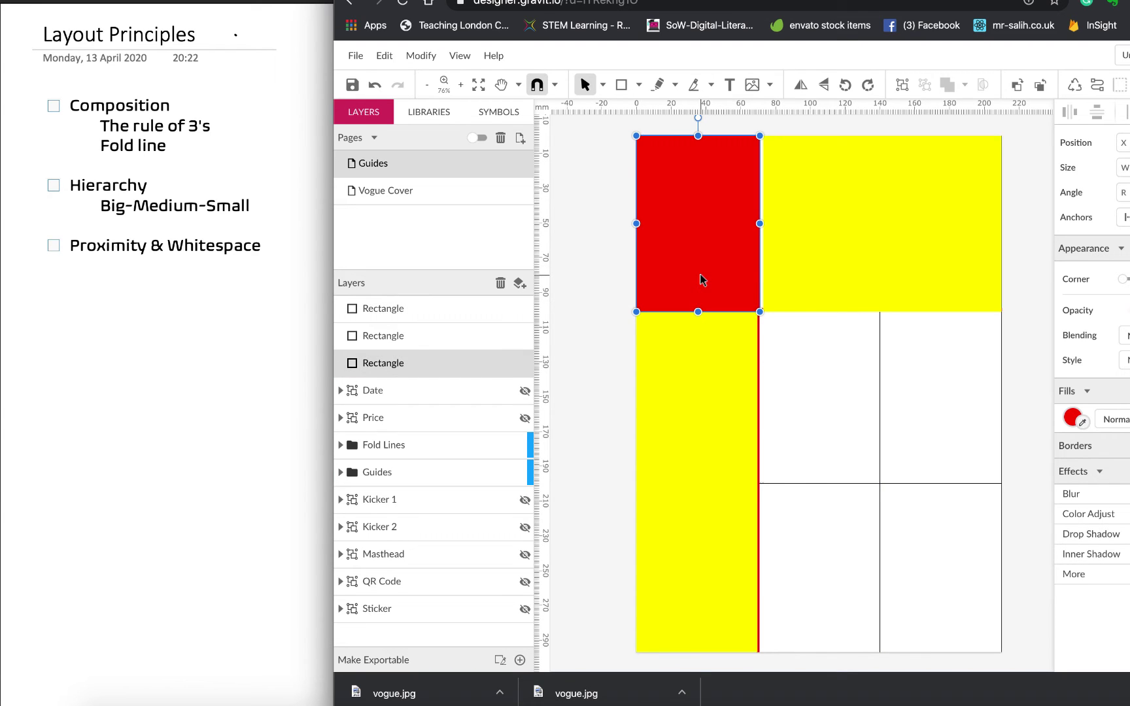
click(838, 253)
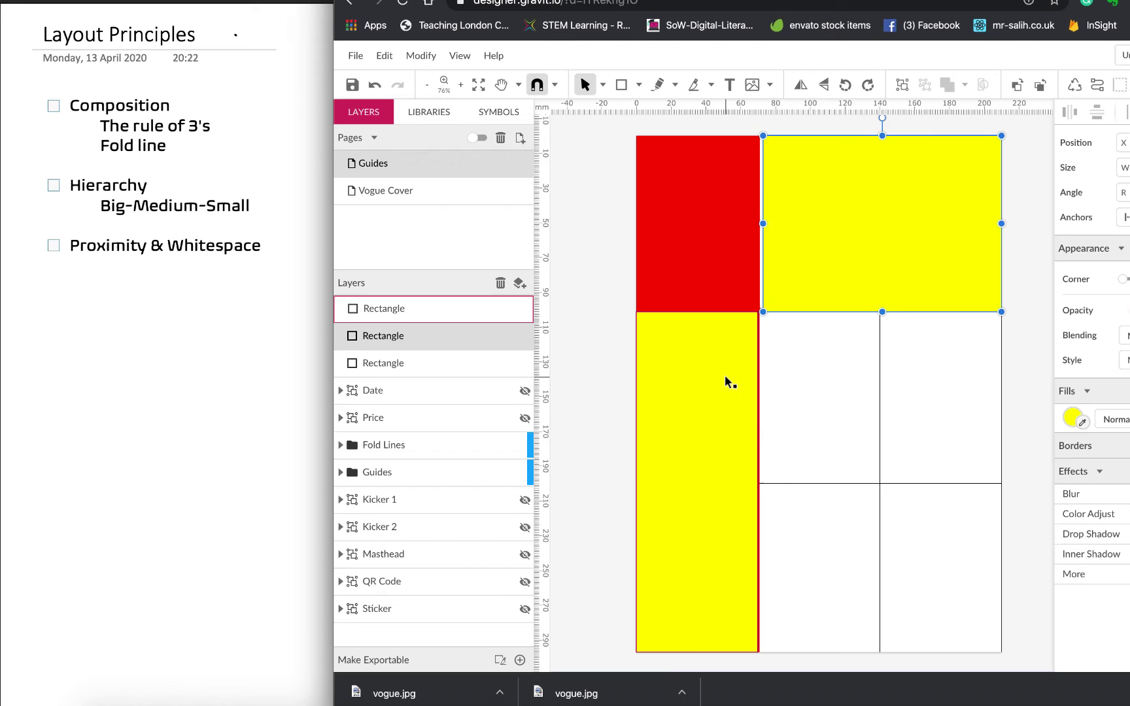
click(726, 381)
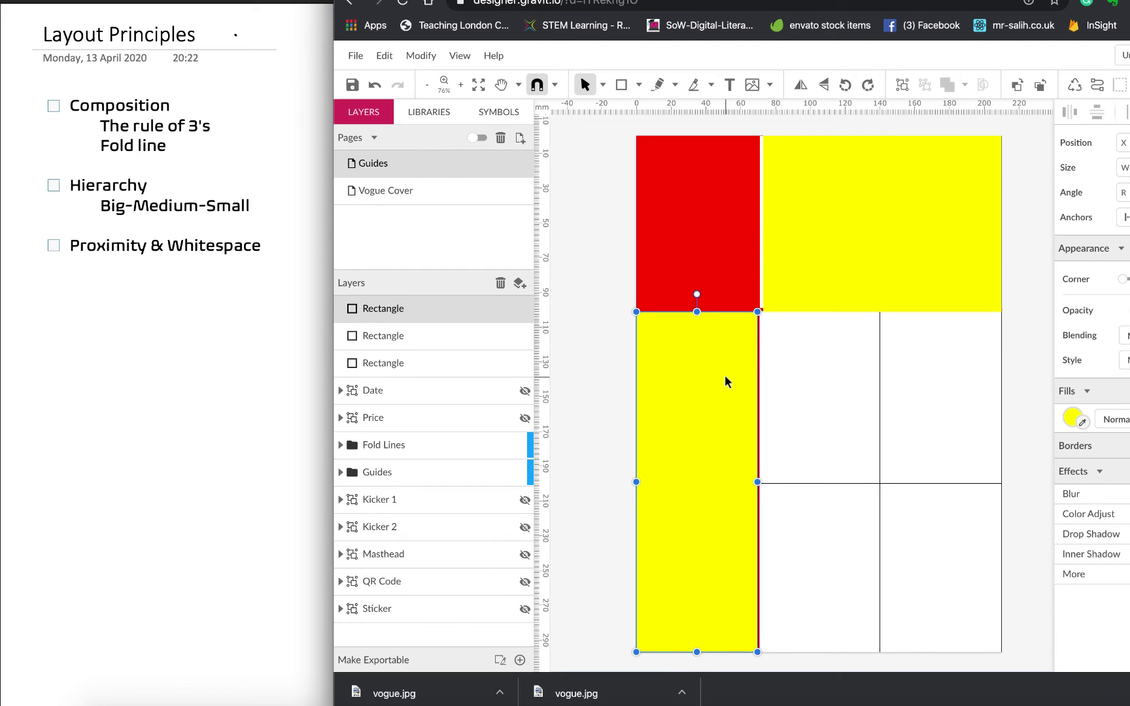
key(Delete)
click(840, 283)
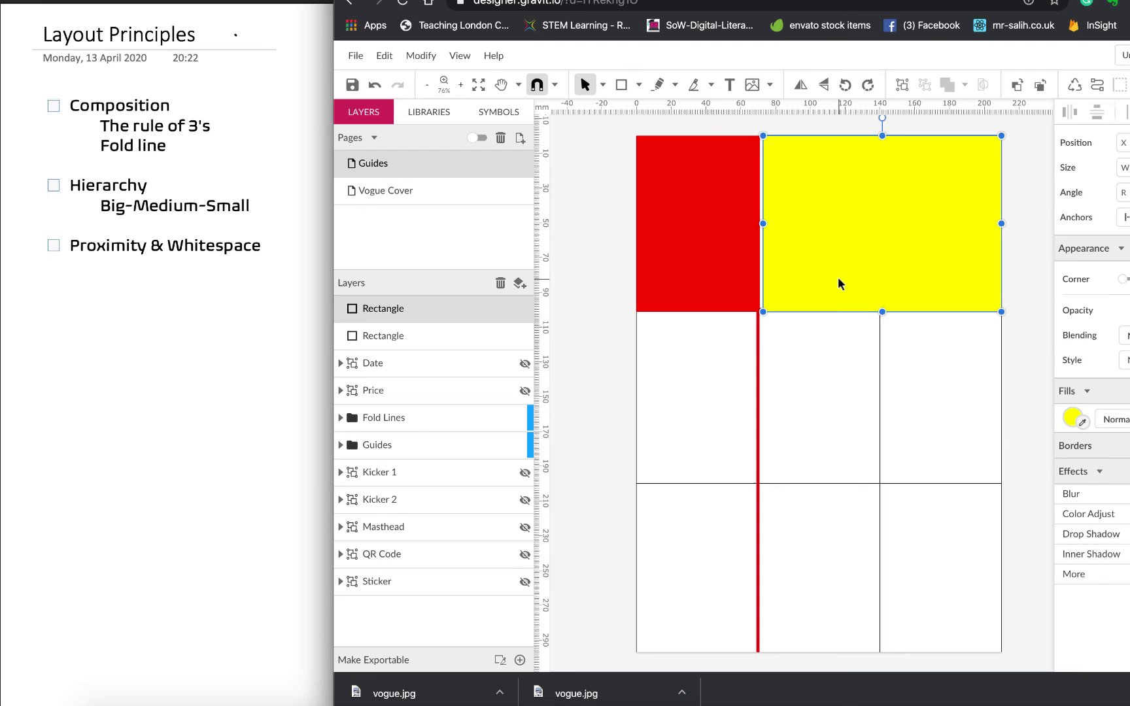
key(Delete)
click(716, 253)
key(Delete)
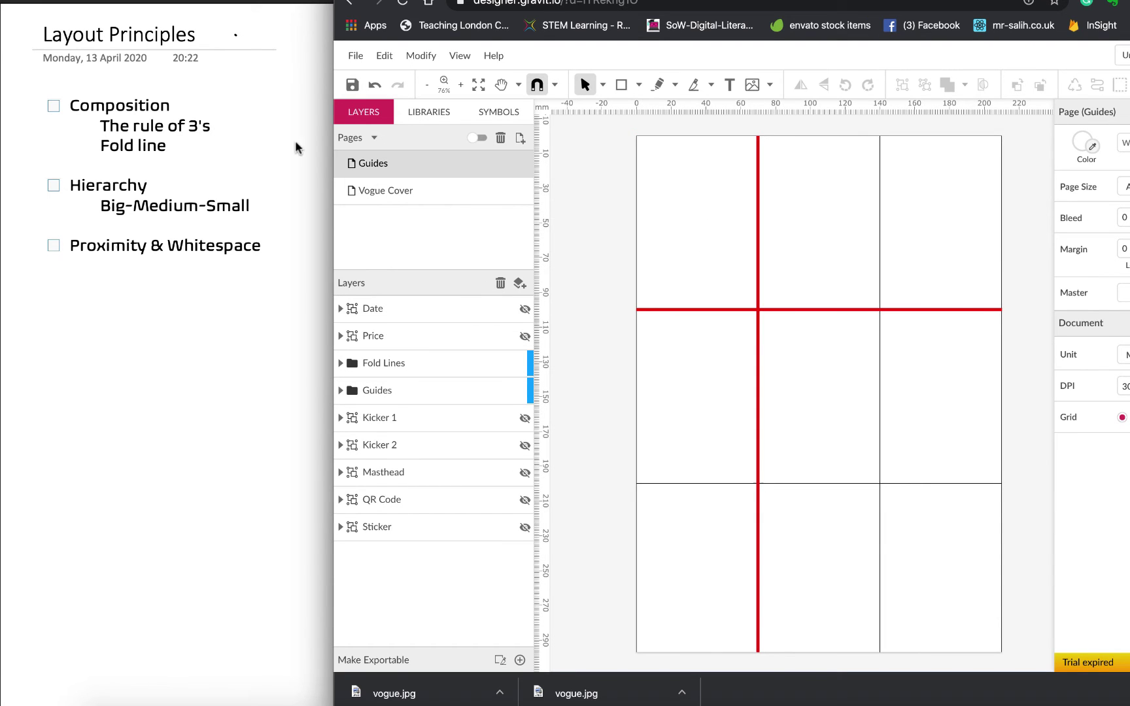
- Check the Composition item in the OneNote Layout Principles list, then go back to Gravit
click(55, 111)
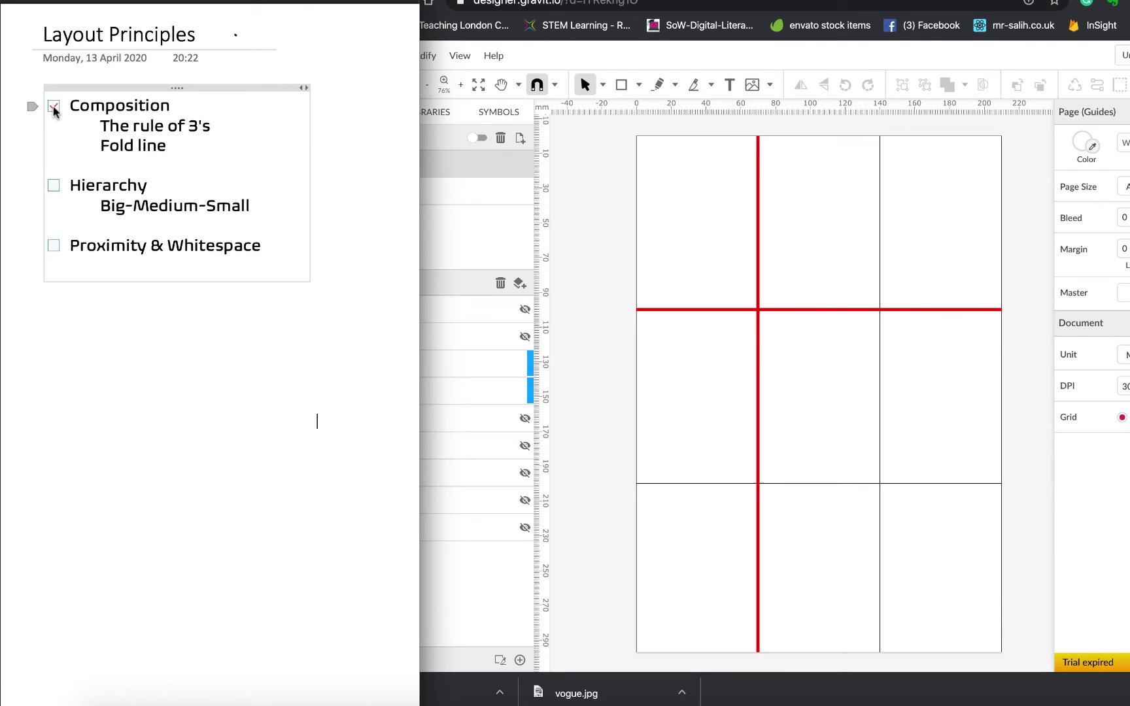
click(53, 107)
click(791, 66)
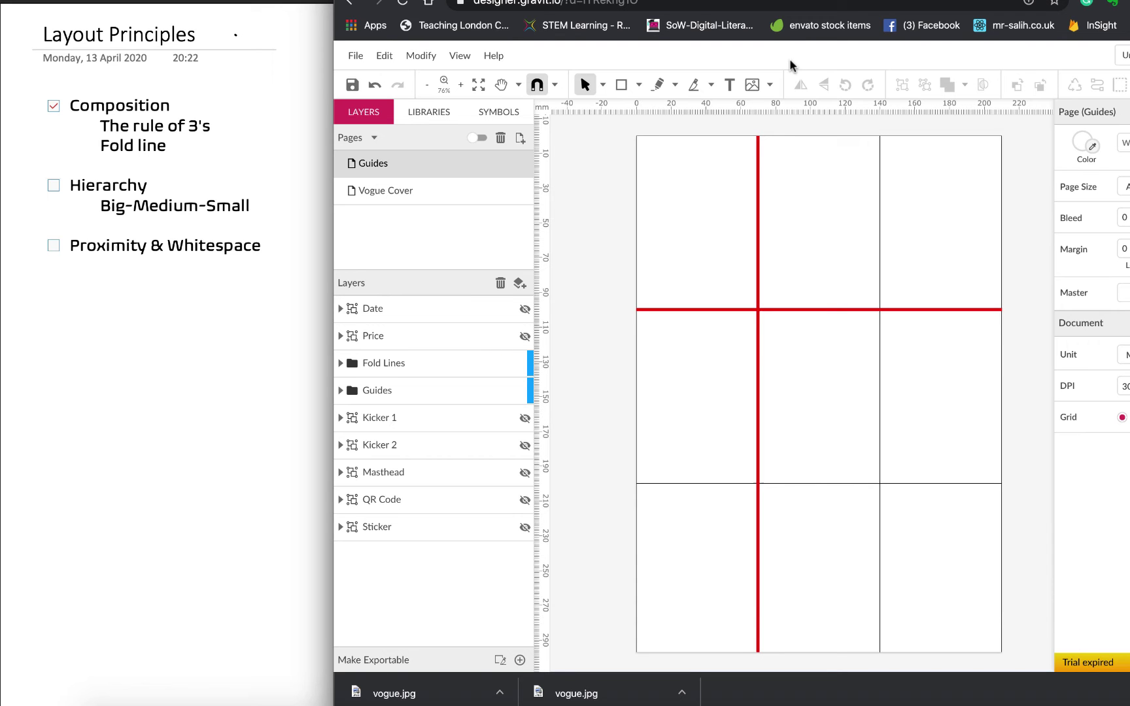
- Reveal the Kicker 1 Cover Lines placeholder in the middle-left cell and tick Hierarchy in OneNote
click(524, 418)
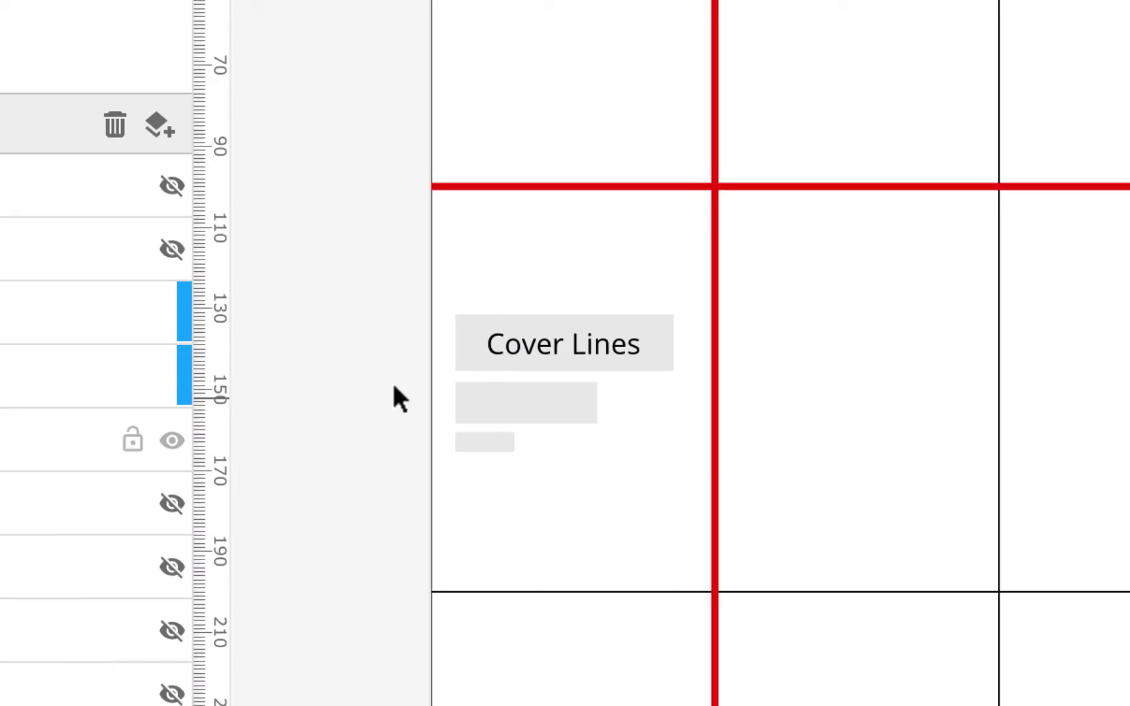
click(694, 385)
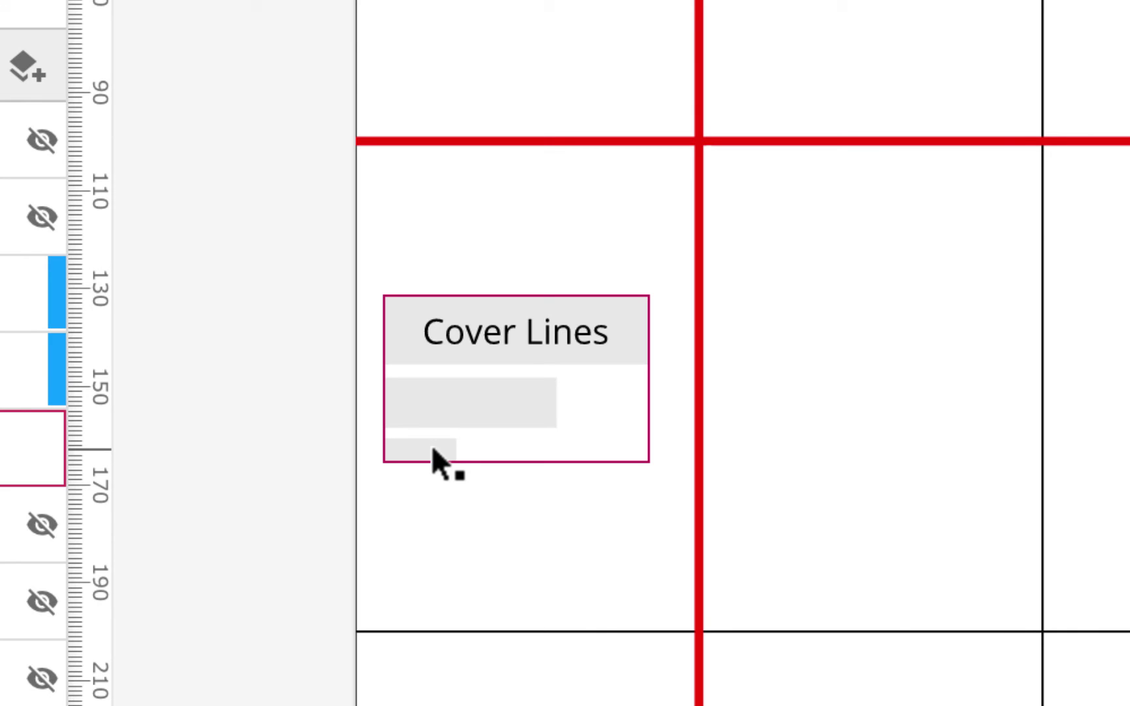
click(429, 481)
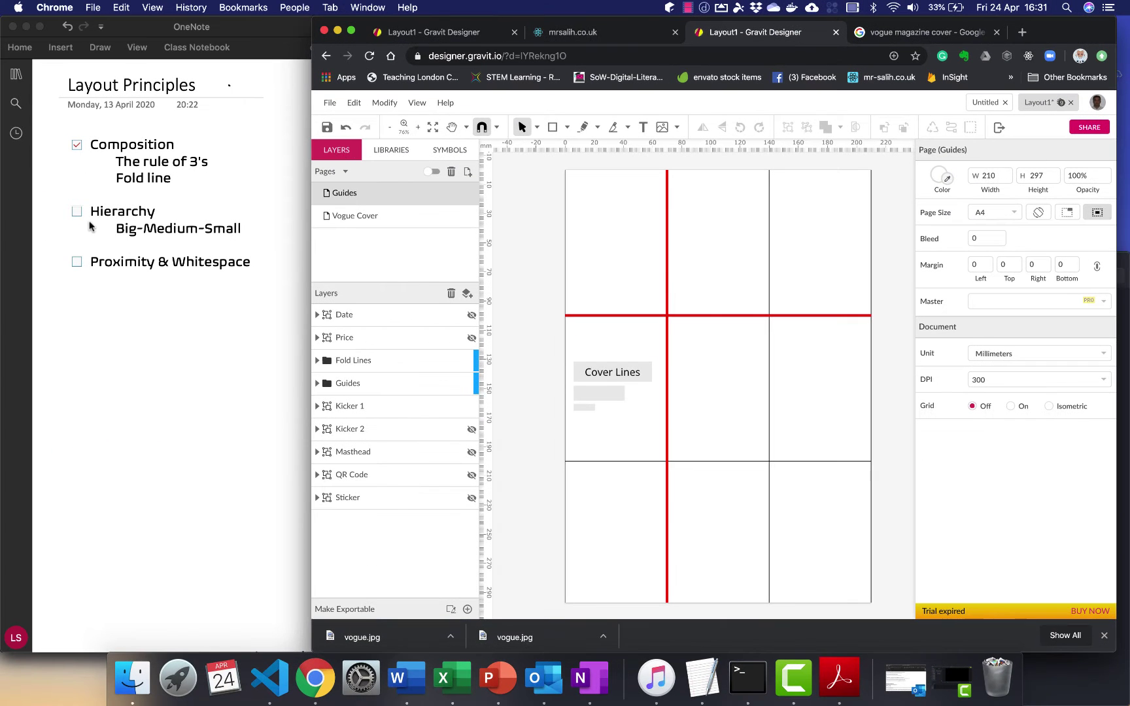
click(73, 211)
click(74, 211)
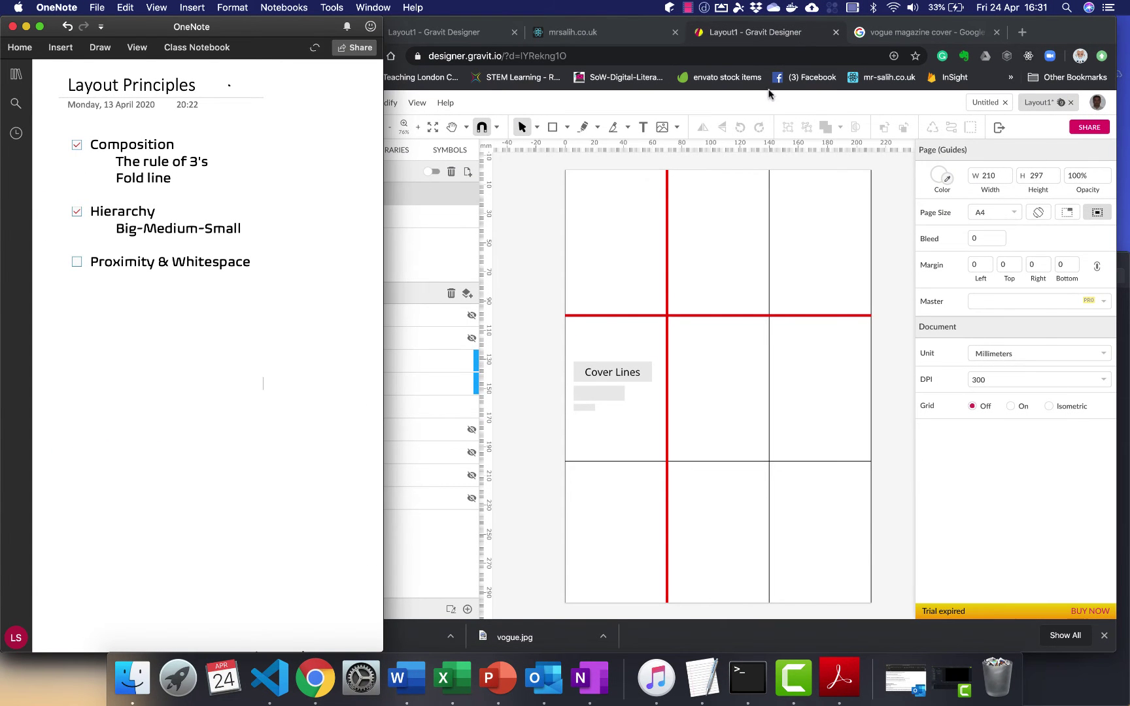
click(834, 107)
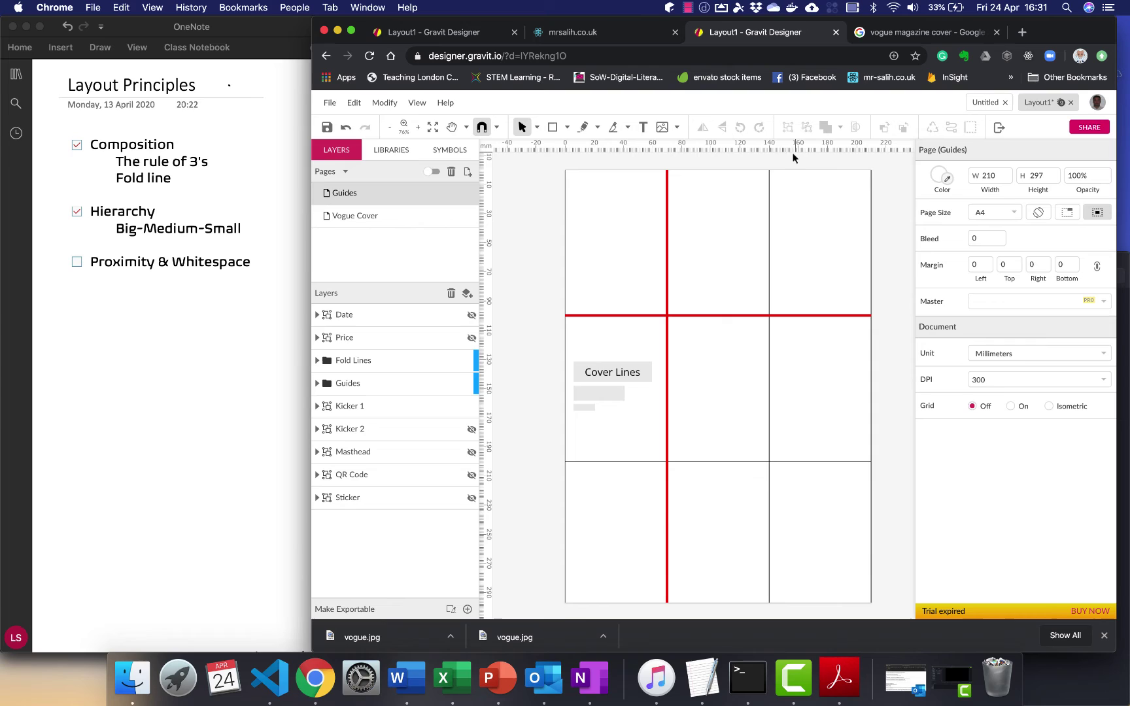
click(641, 398)
key(super+Tab)
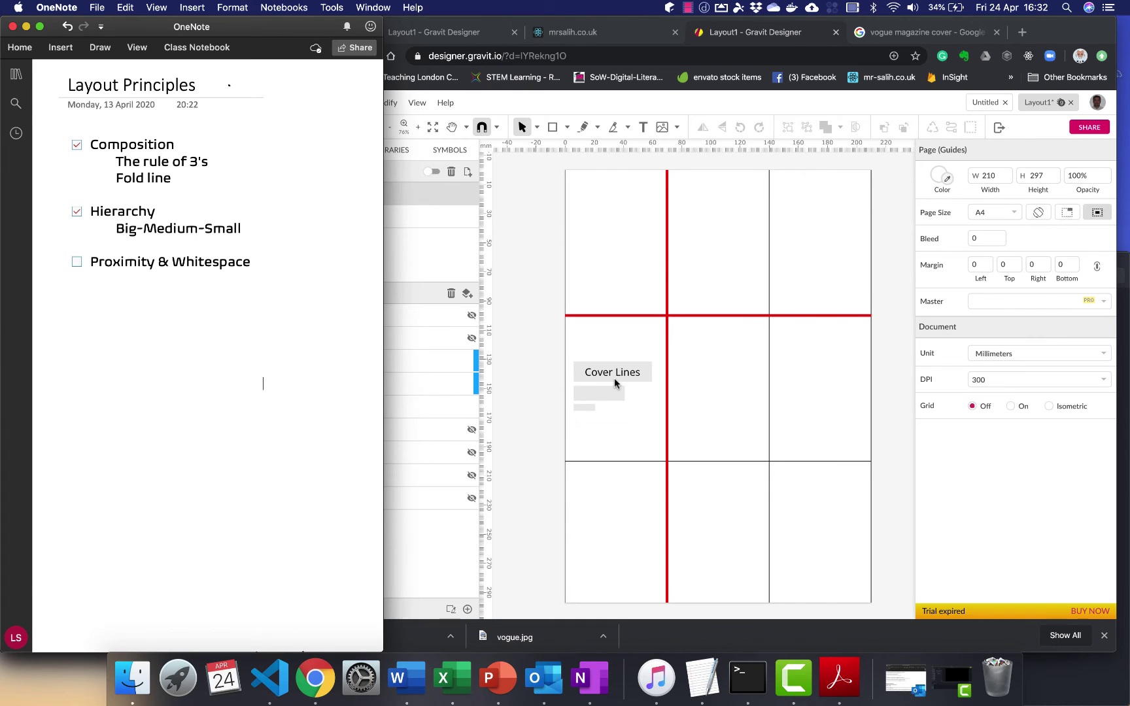
- Show the Kicker 2 Cover Lines group and move it up into the bottom-left cell
click(532, 477)
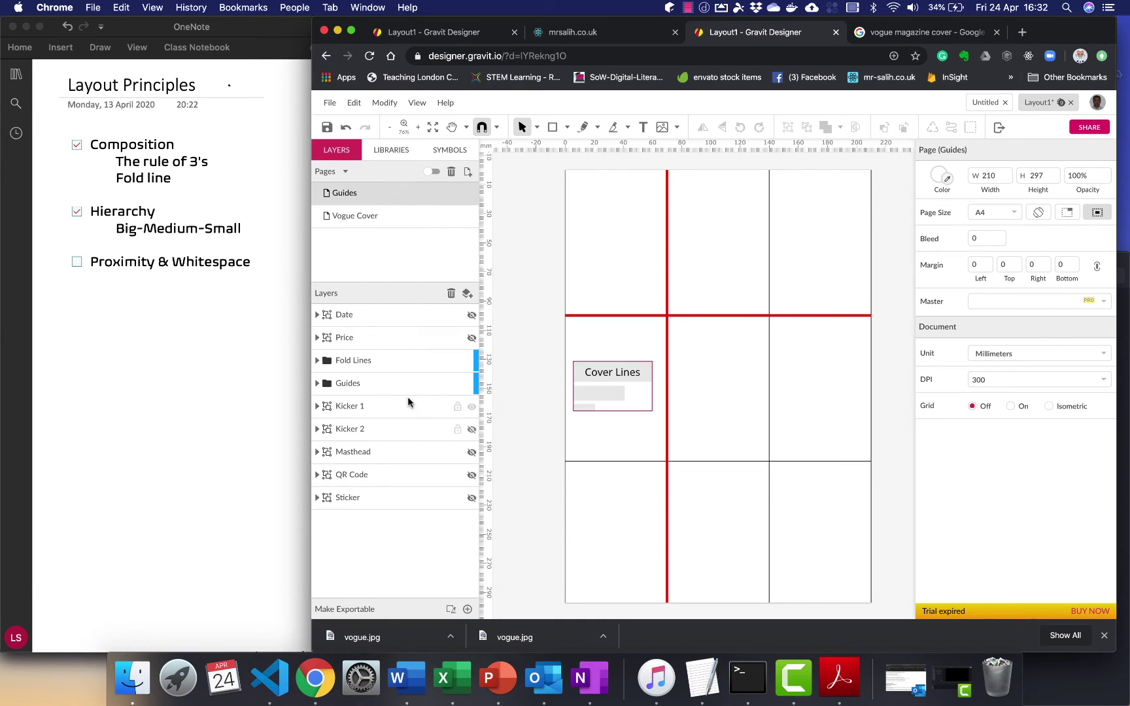
click(472, 406)
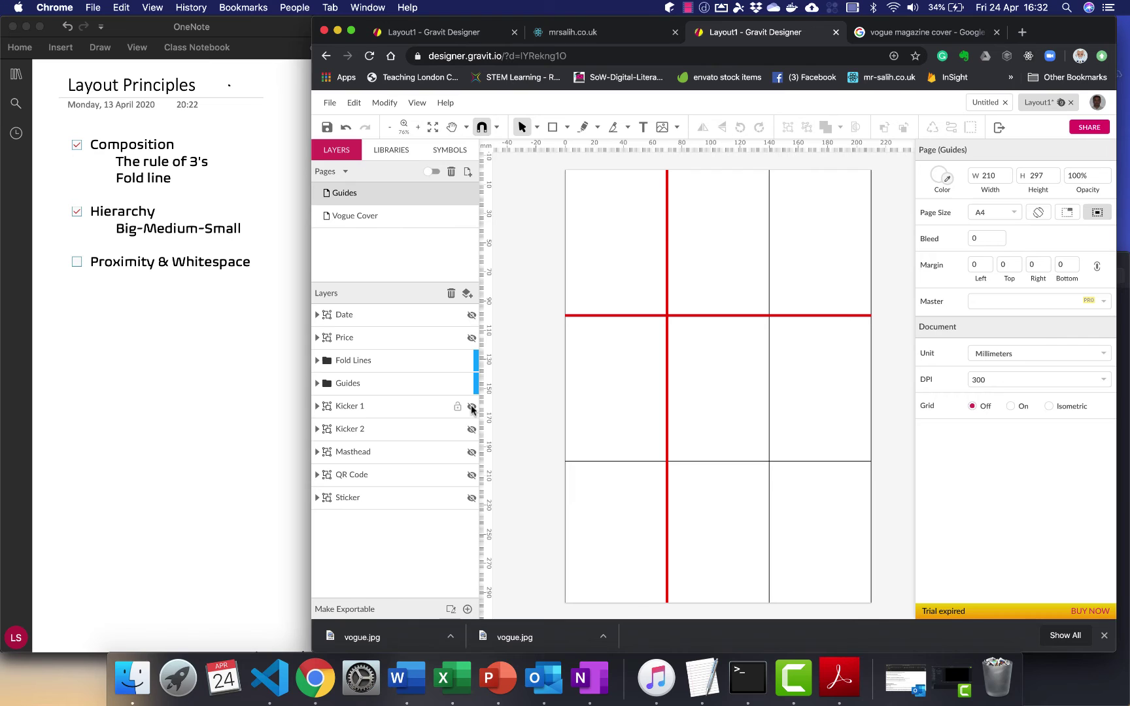
click(471, 407)
click(472, 429)
click(592, 564)
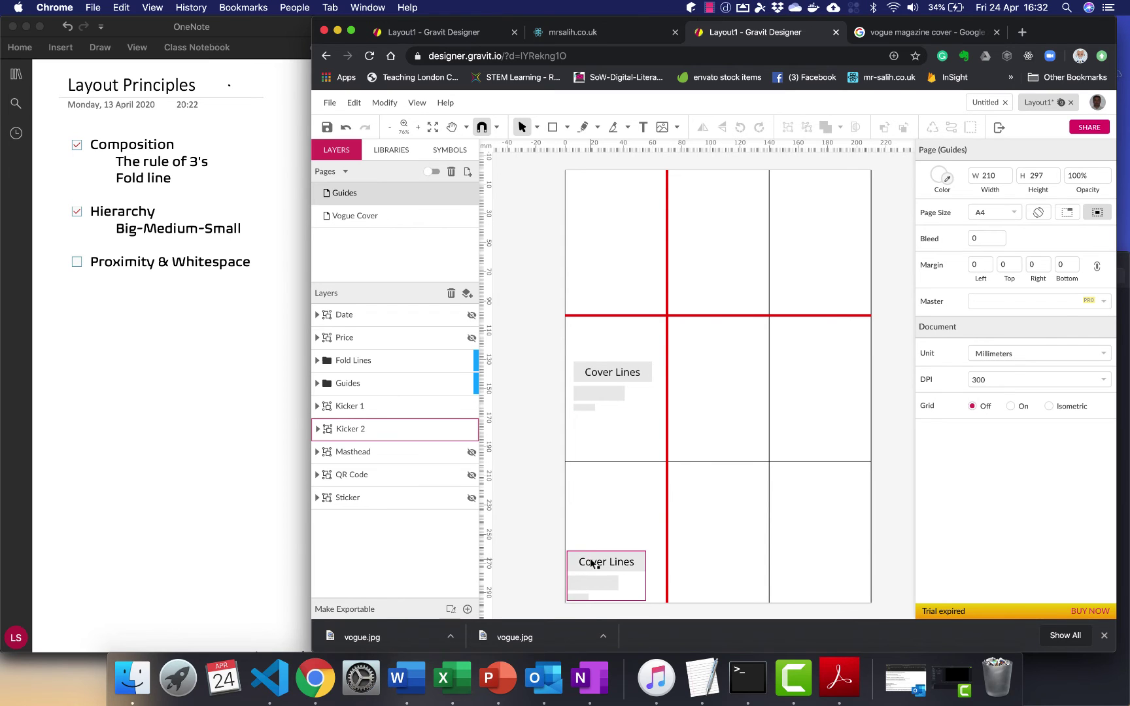
drag(592, 564, 598, 483)
click(512, 525)
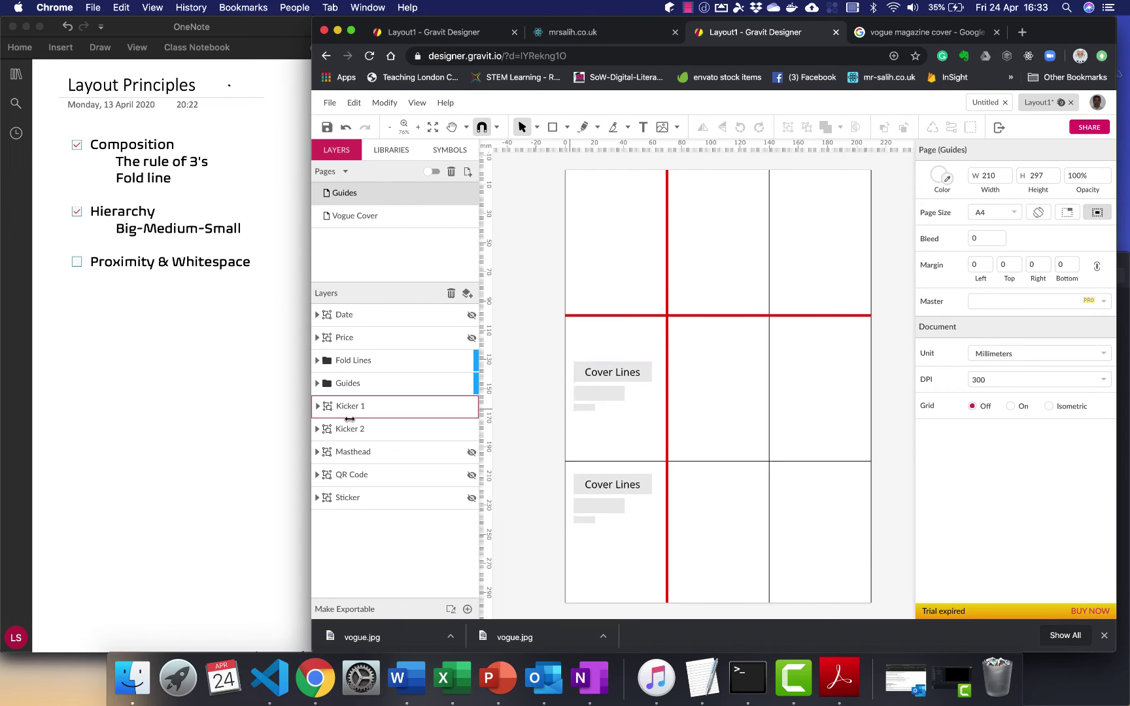
- Check Proximity & Whitespace in the OneNote checklist, then return to the Gravit design
click(77, 262)
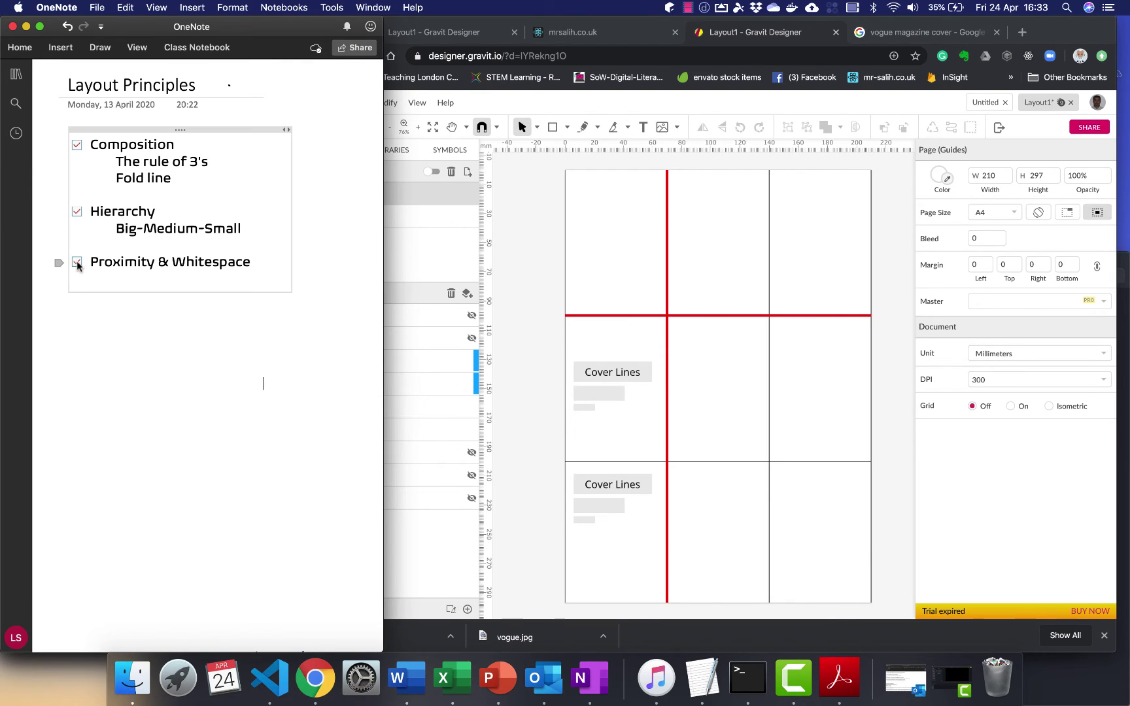
click(77, 262)
click(505, 226)
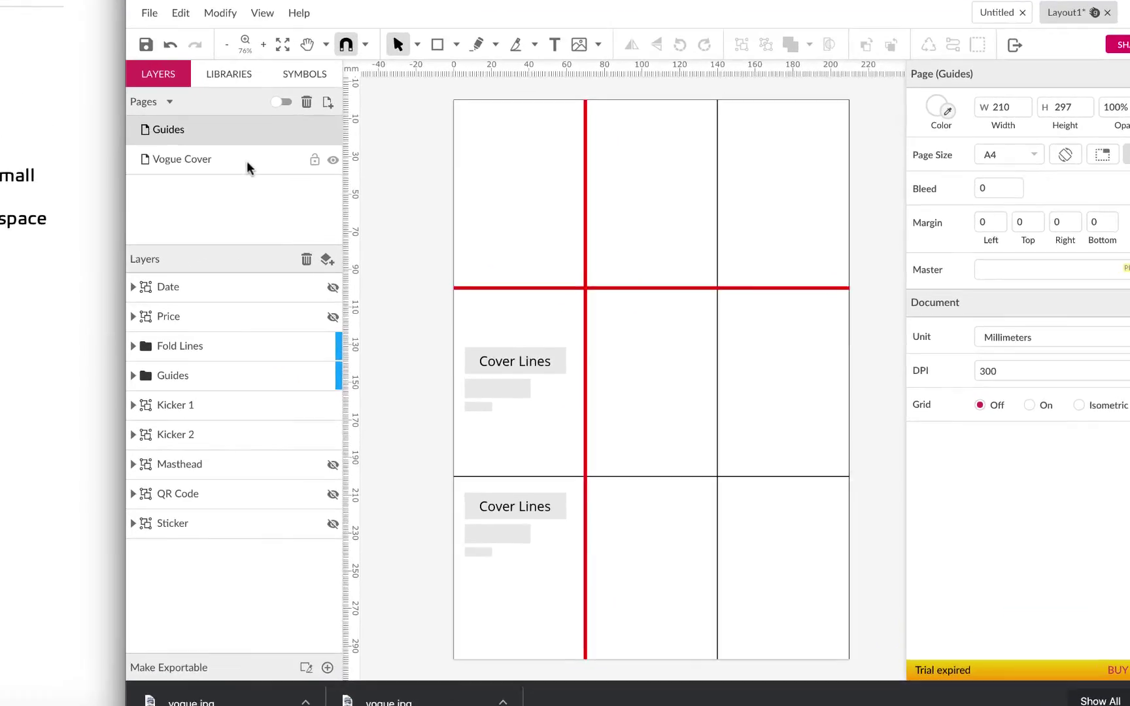
- Switch to the Vogue Cover page to see the cover with the 3x3 grid overlaid
click(405, 217)
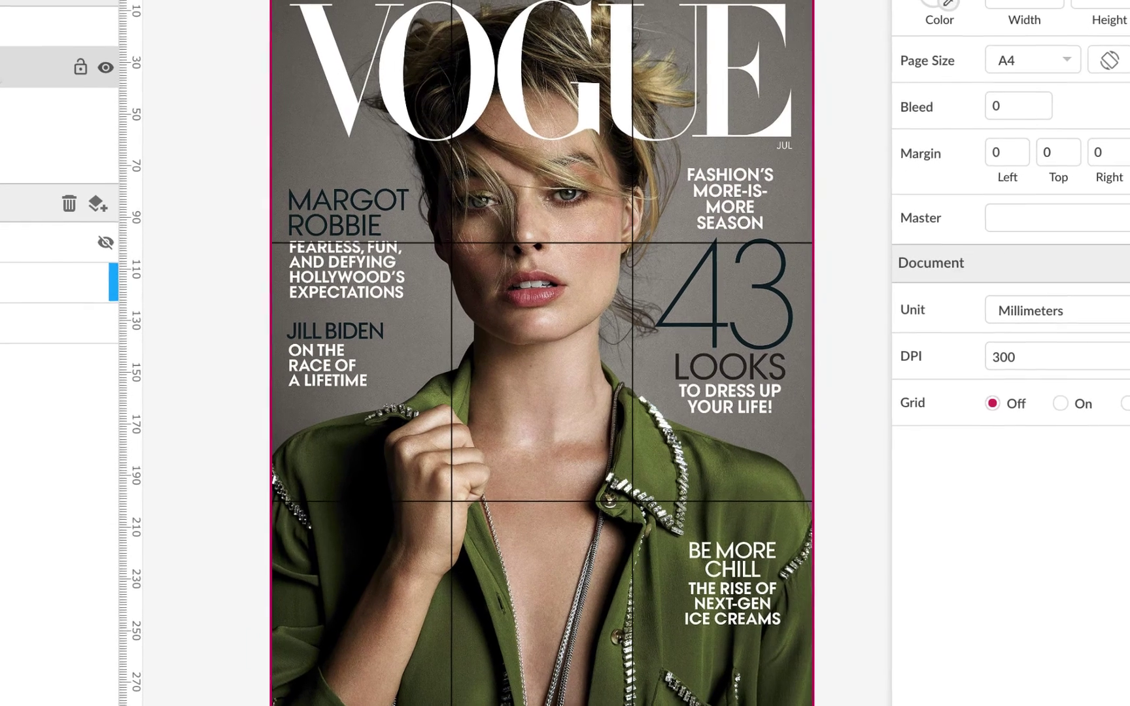